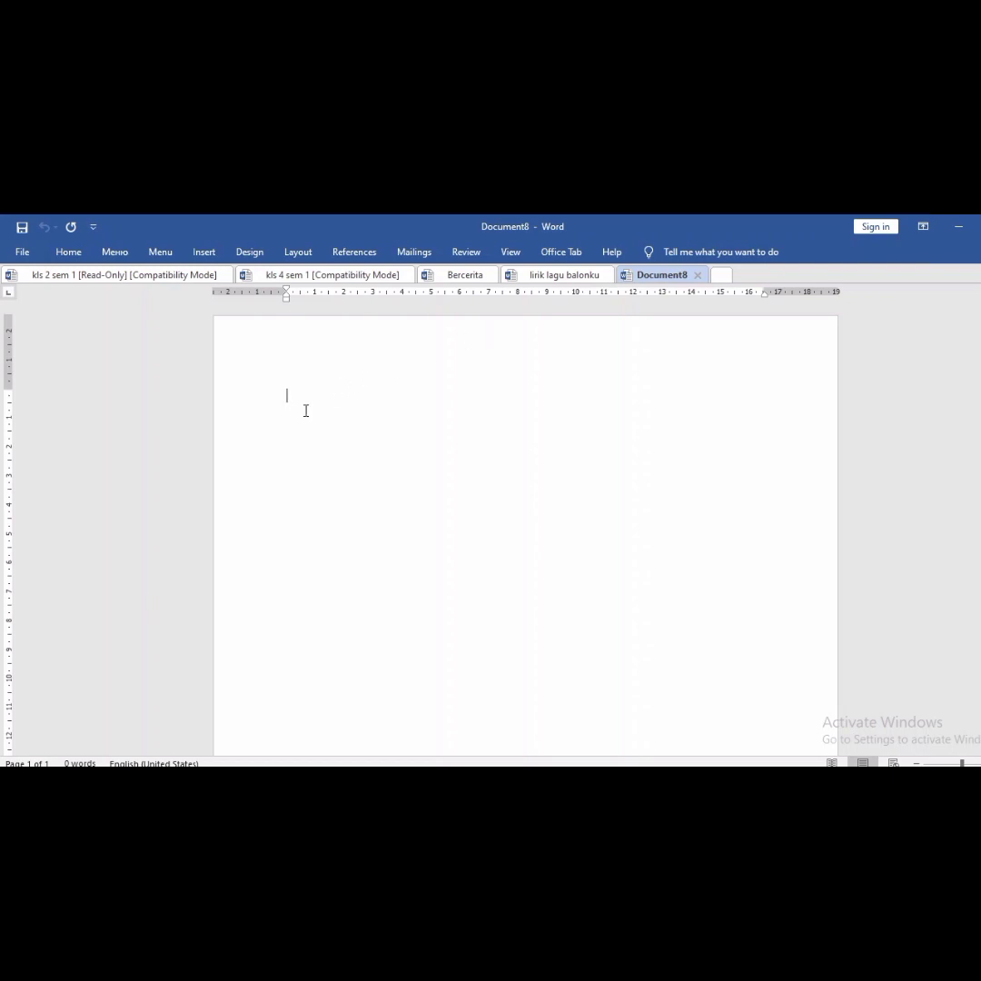
- Paste the copied Balonku song lyrics into the blank document, keeping the source formatting
{"action": "right_click", "coordinate": [306, 411]}
{"action": "left_click", "coordinate": [335, 474]}
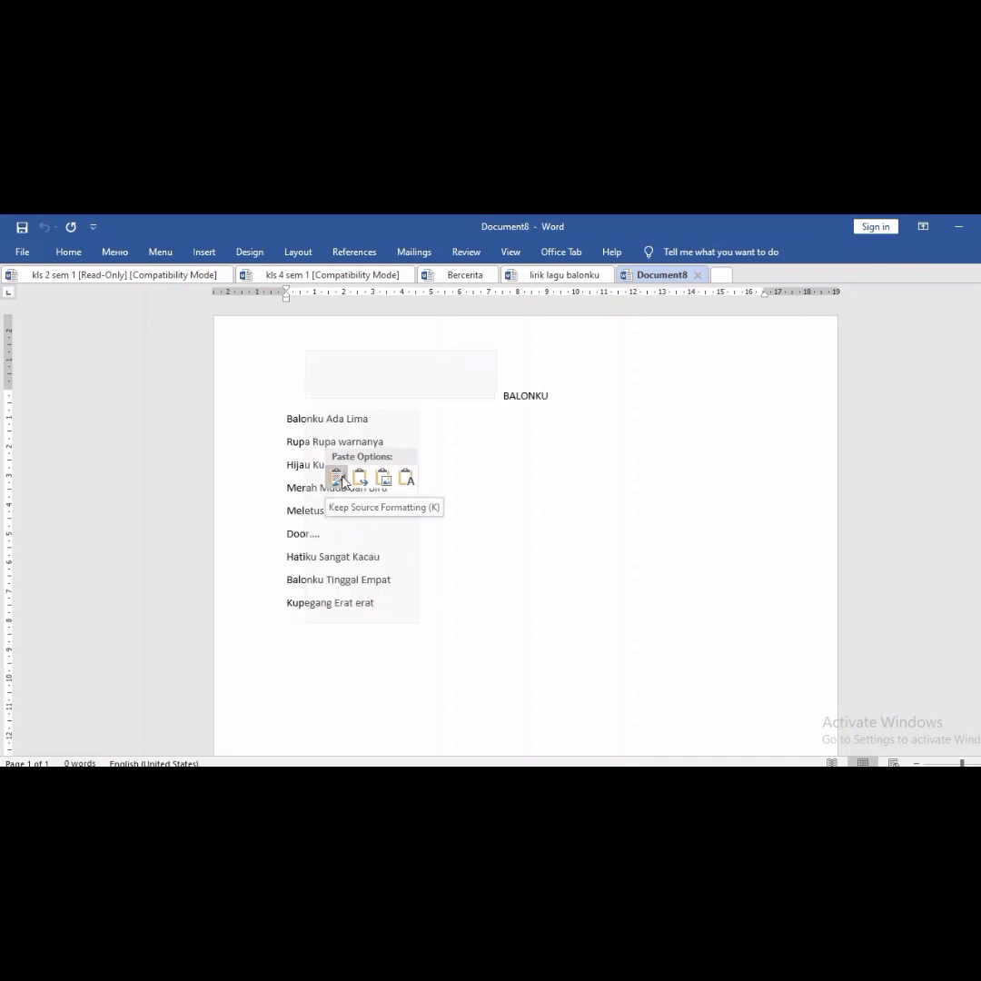
{"action": "left_click", "coordinate": [337, 478]}
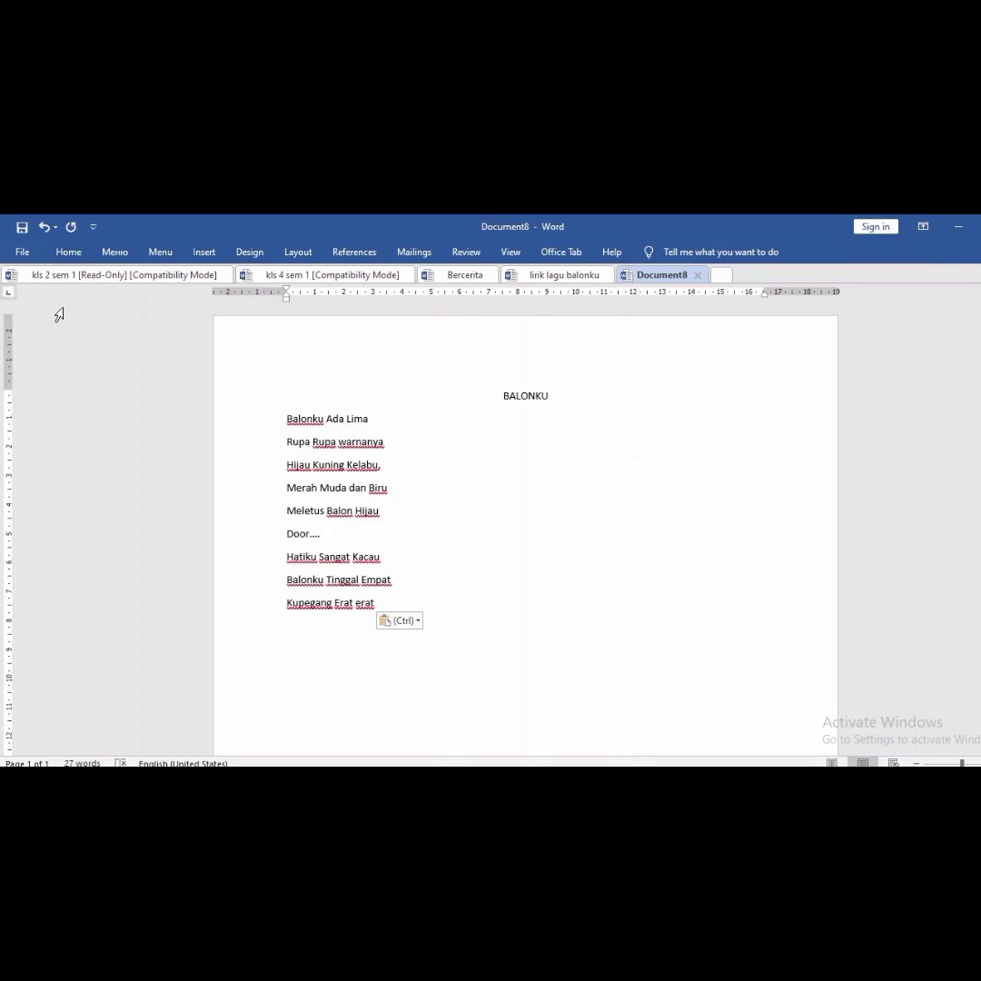
- Save the document as BALONKU in the 2. LATIHAN MS WORD folder on the DATA (E:) drive
{"action": "left_click", "coordinate": [23, 256]}
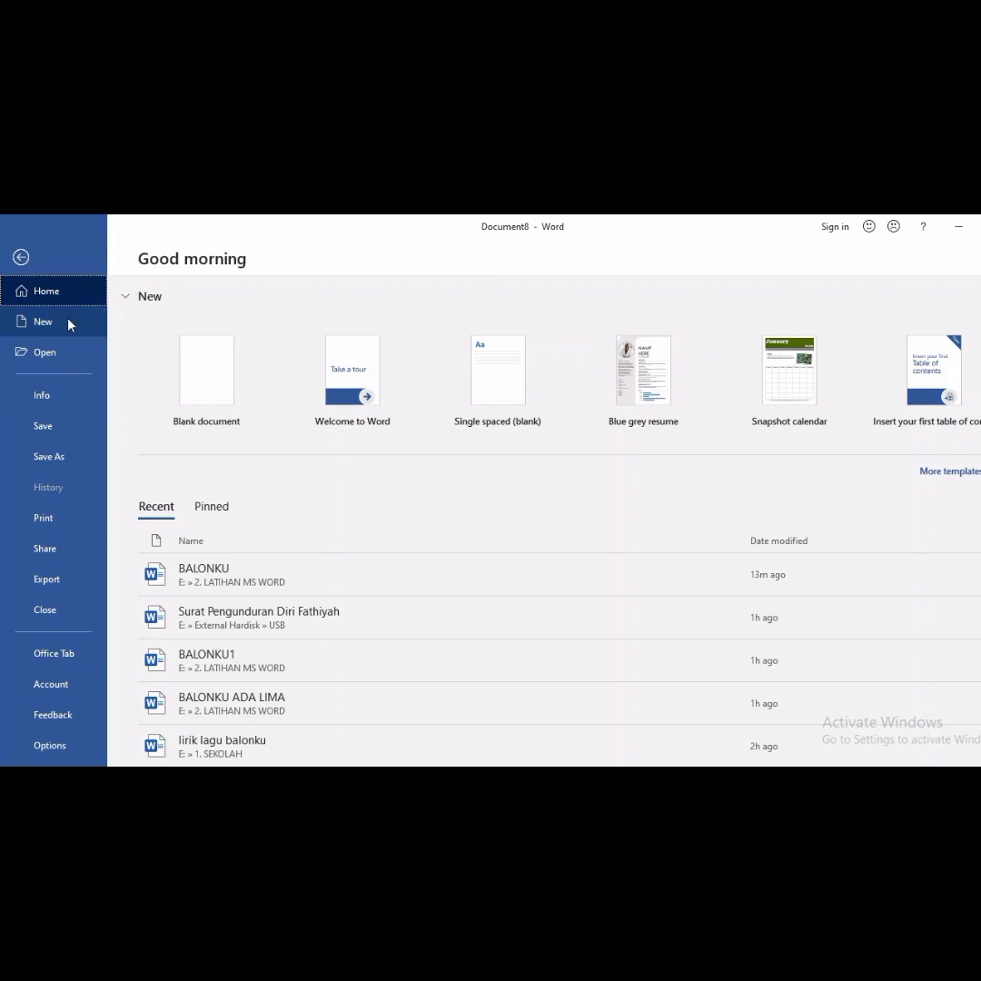
{"action": "left_click", "coordinate": [20, 257]}
{"action": "left_click", "coordinate": [20, 254]}
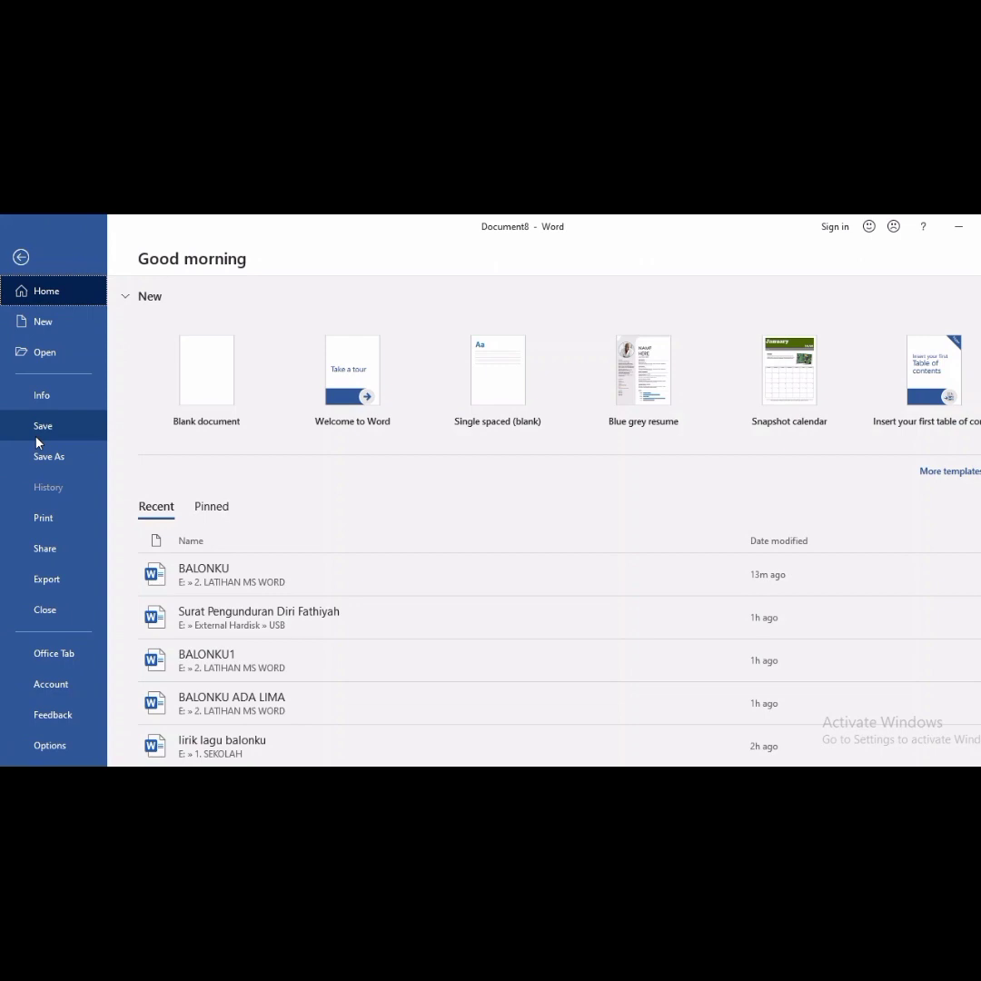
{"action": "left_click", "coordinate": [37, 437]}
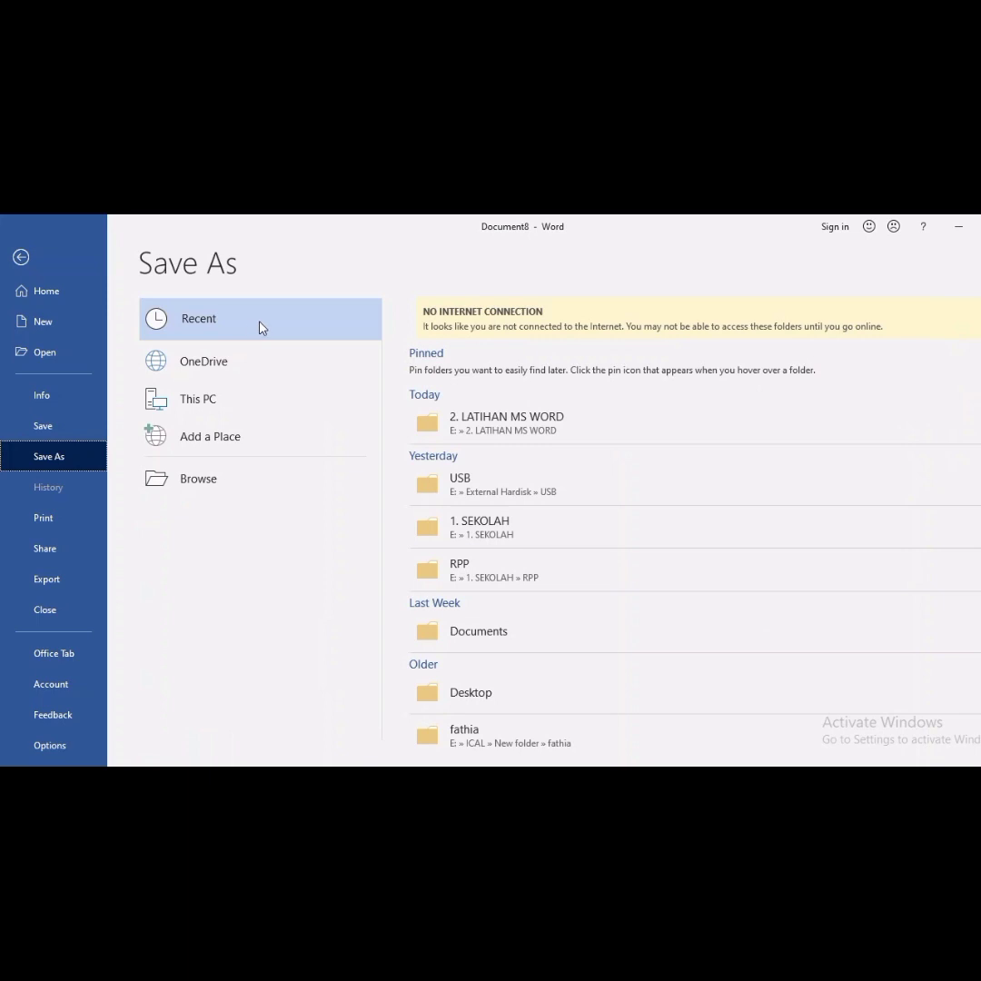
{"action": "left_click", "coordinate": [191, 484]}
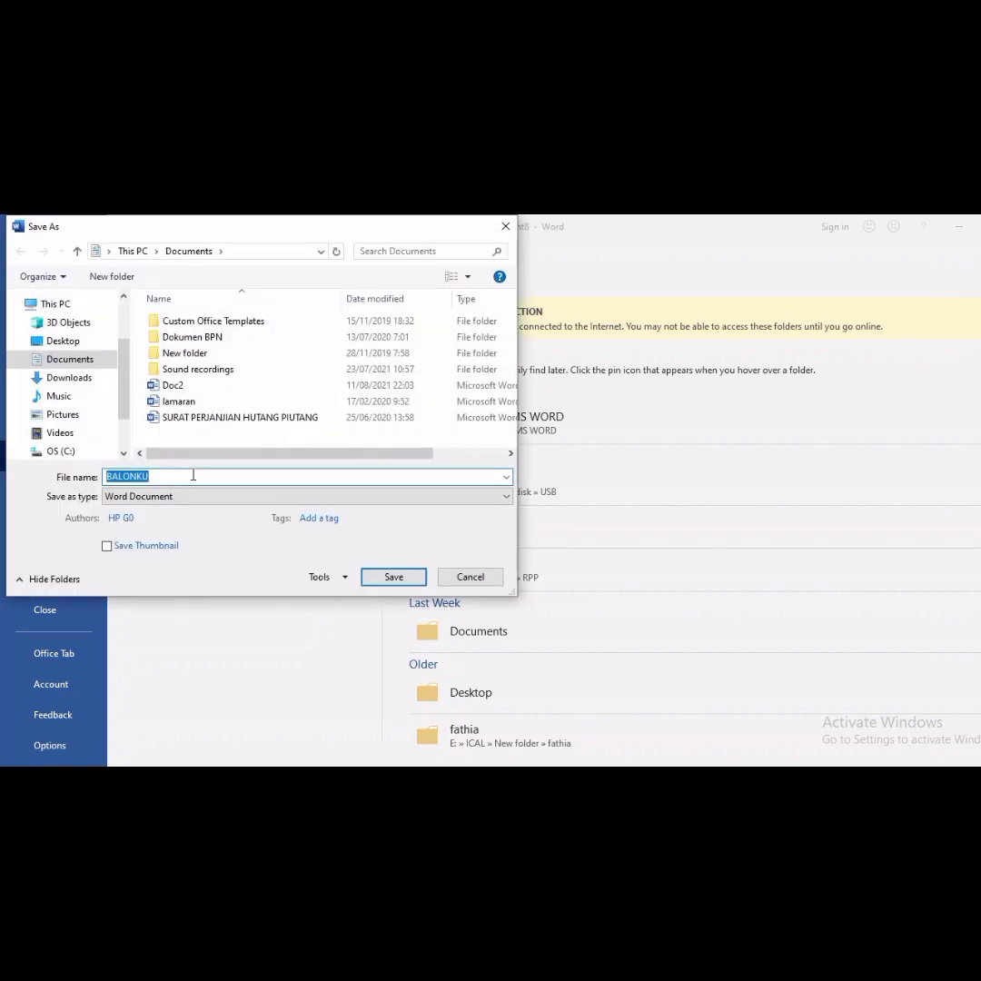
{"action": "left_click_drag", "start_coordinate": [129, 352], "coordinate": [128, 365]}
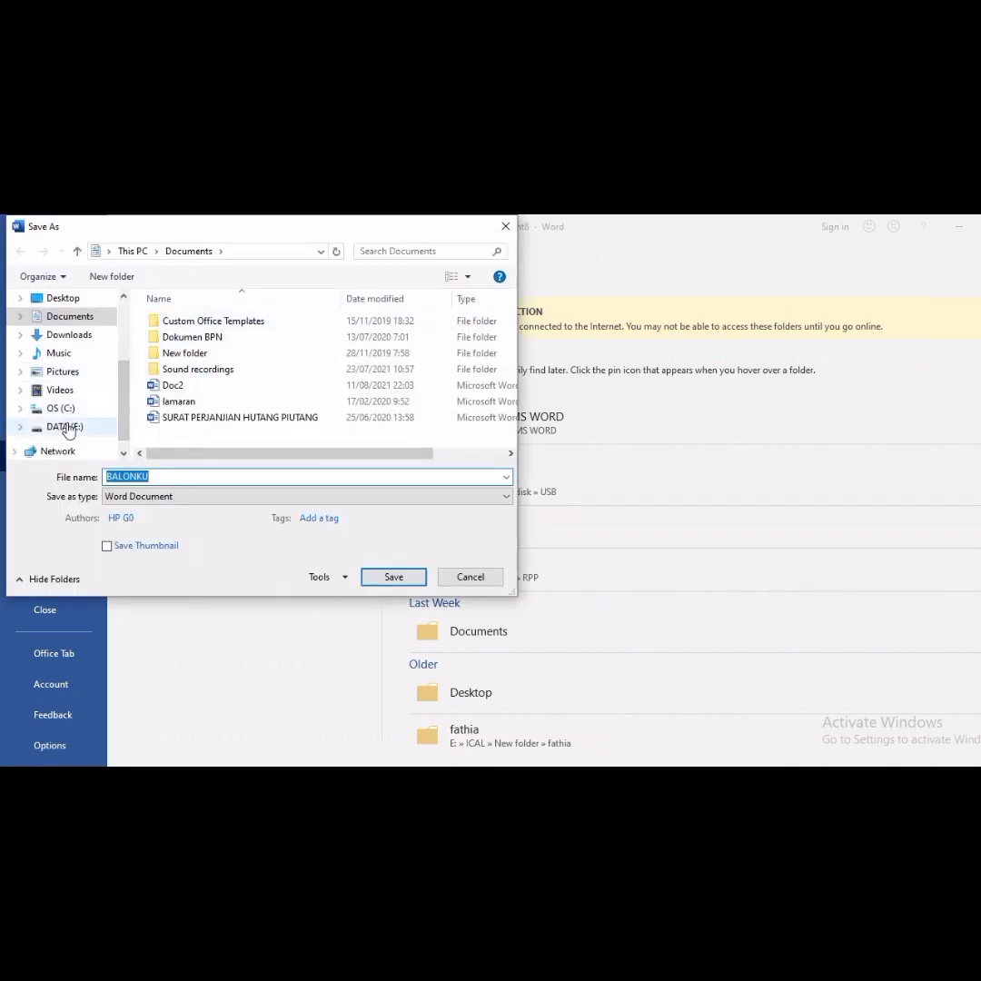
{"action": "left_click", "coordinate": [65, 427]}
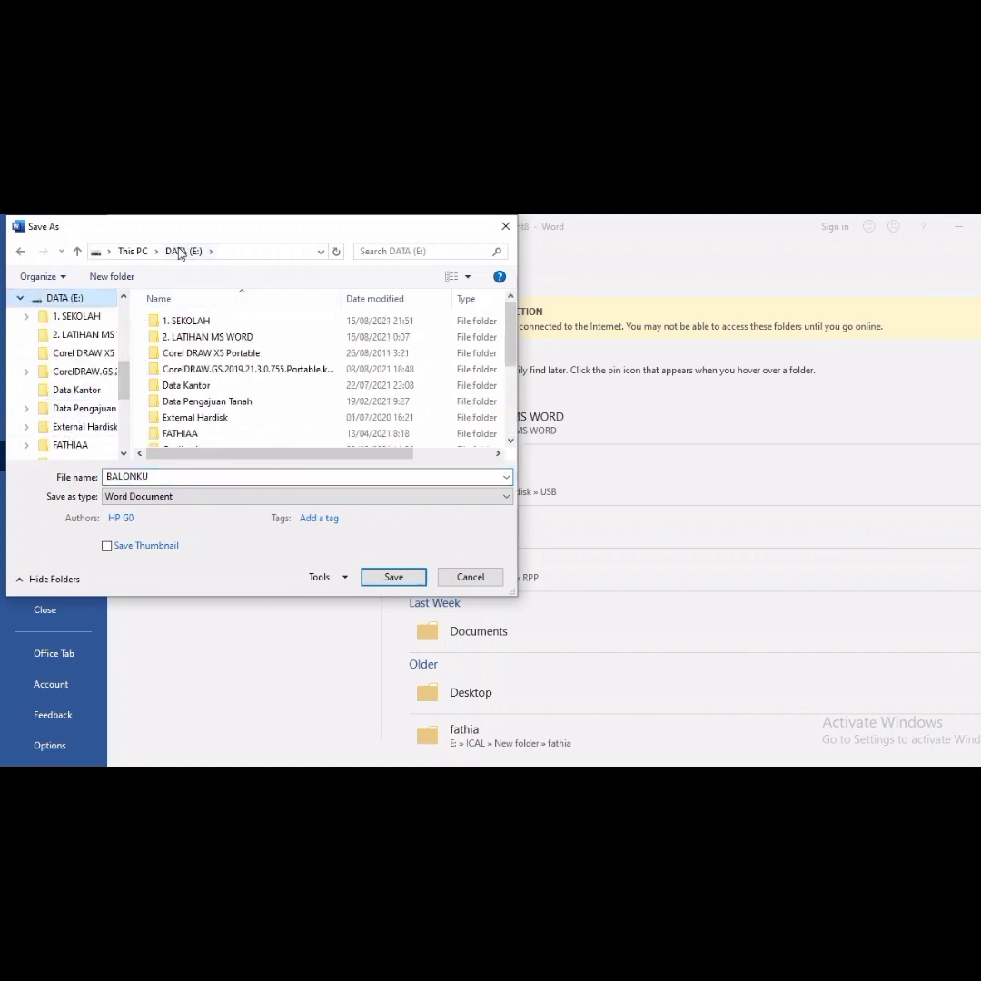
{"action": "double_click", "coordinate": [208, 337]}
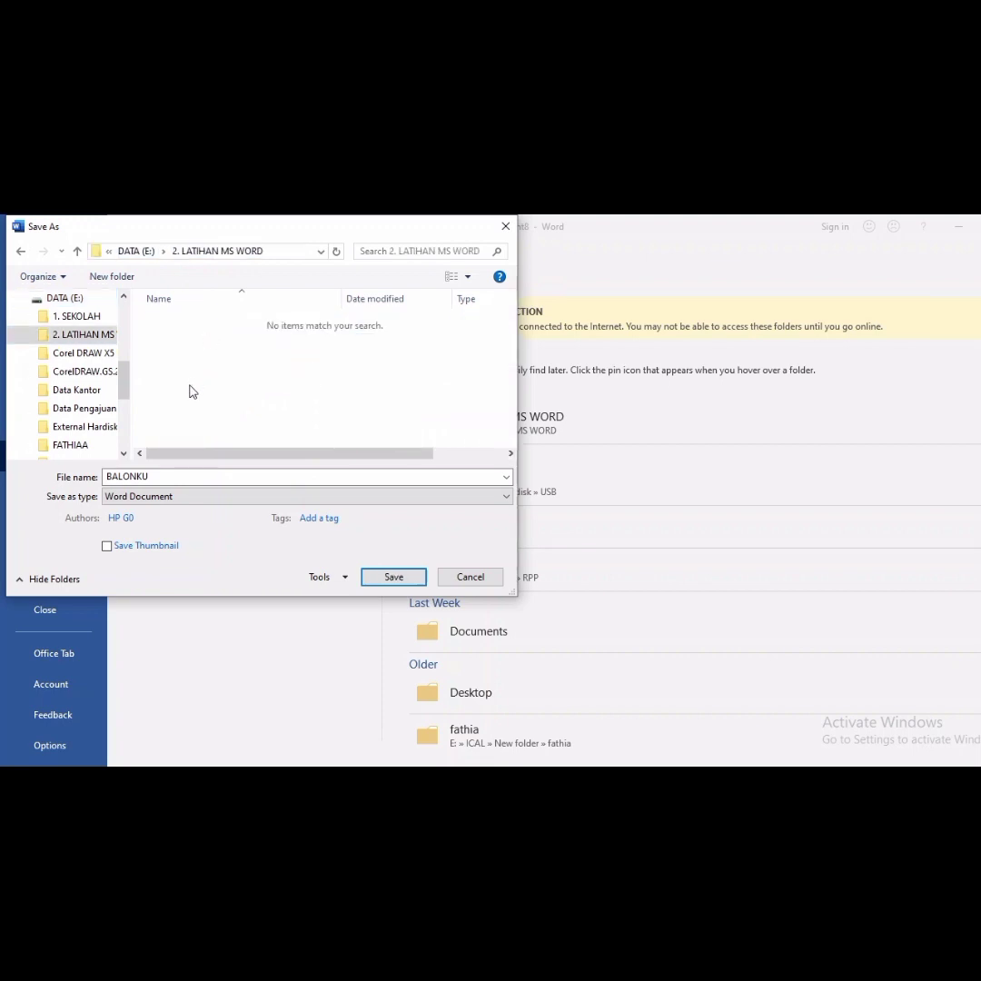
{"action": "double_click", "coordinate": [156, 479]}
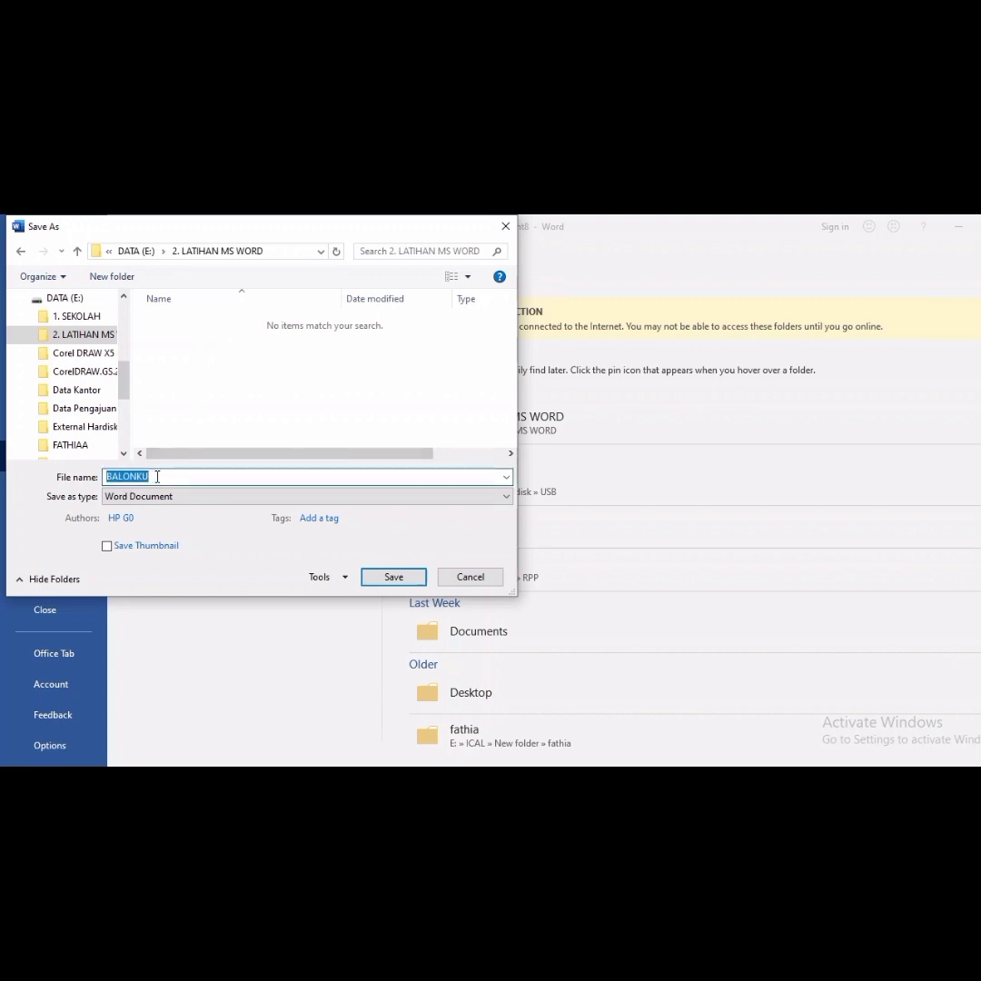
{"action": "left_click", "coordinate": [371, 579]}
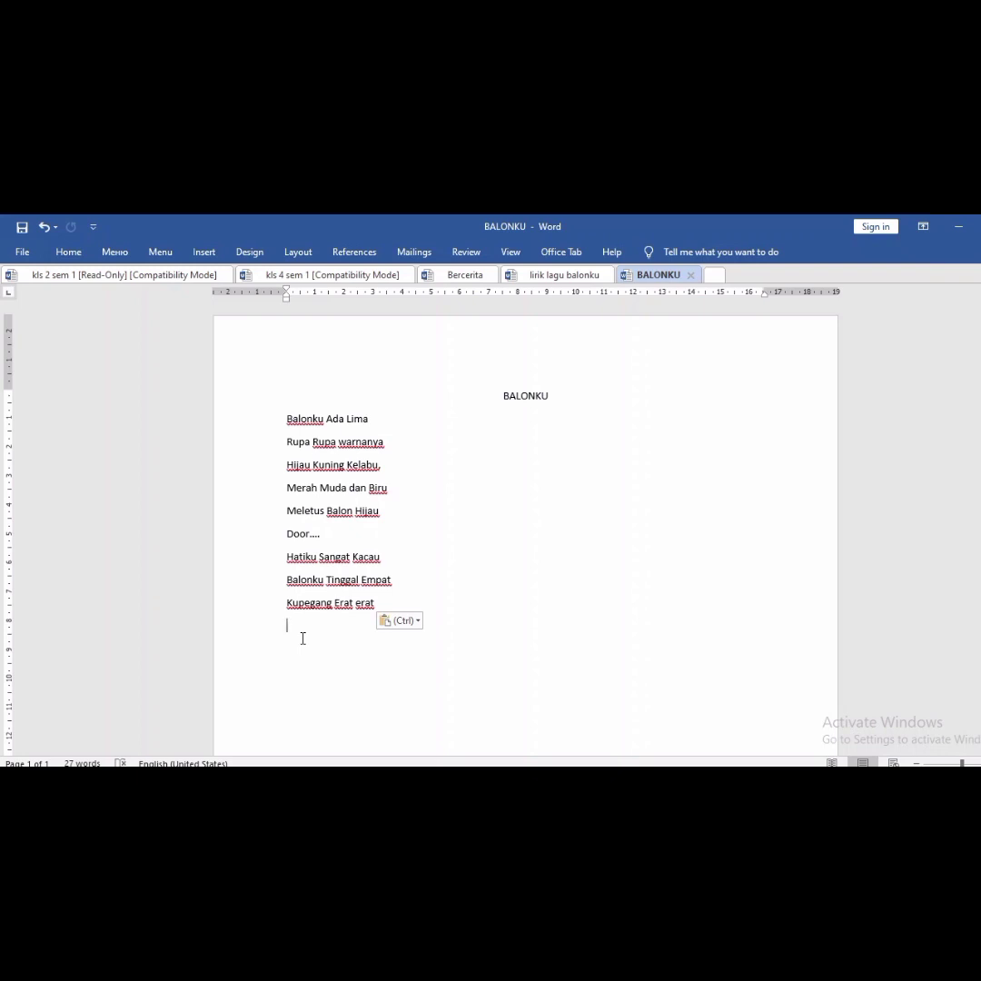
- Add the line "DIEDIT OLEH" followed by the editor's name below the lyrics, leaving a blank line between, and save the document
{"action": "key", "text": "Return"}
{"action": "type", "text": "DIEDIT OLEH FATH"}
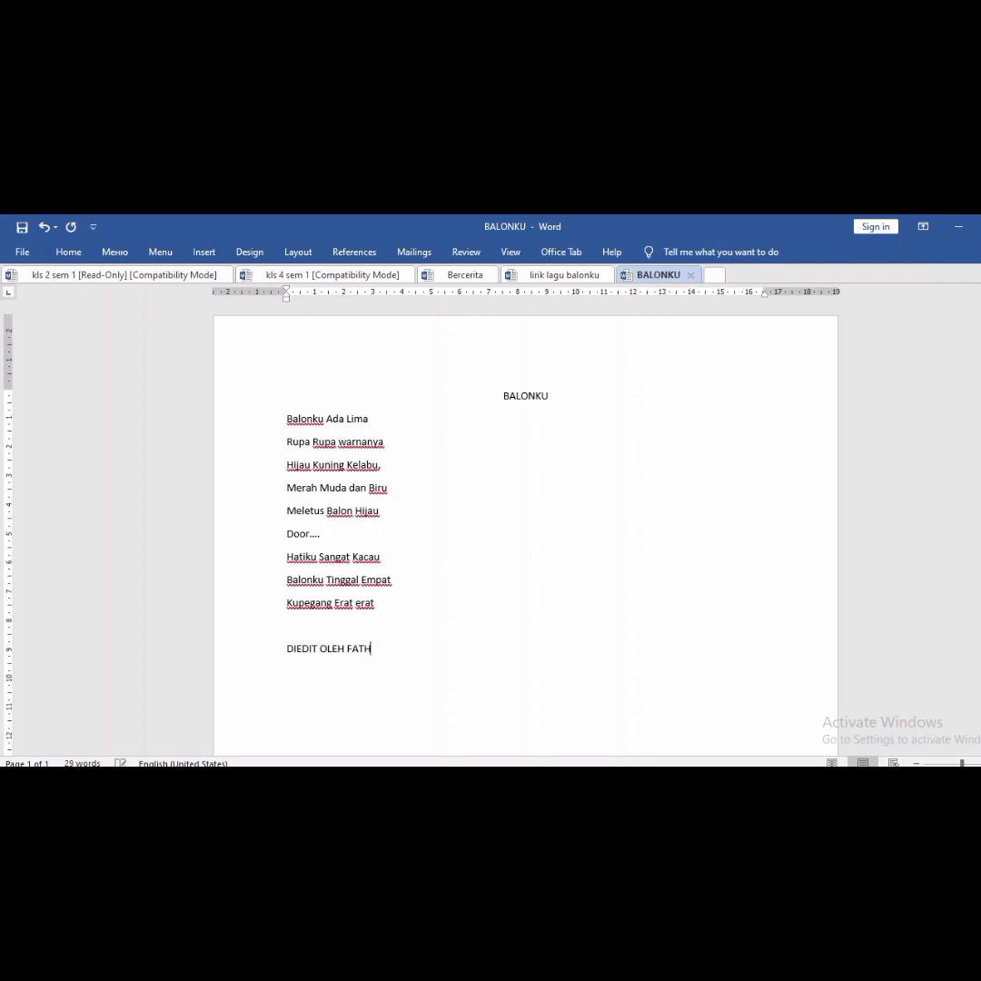
{"action": "type", "text": "IA"}
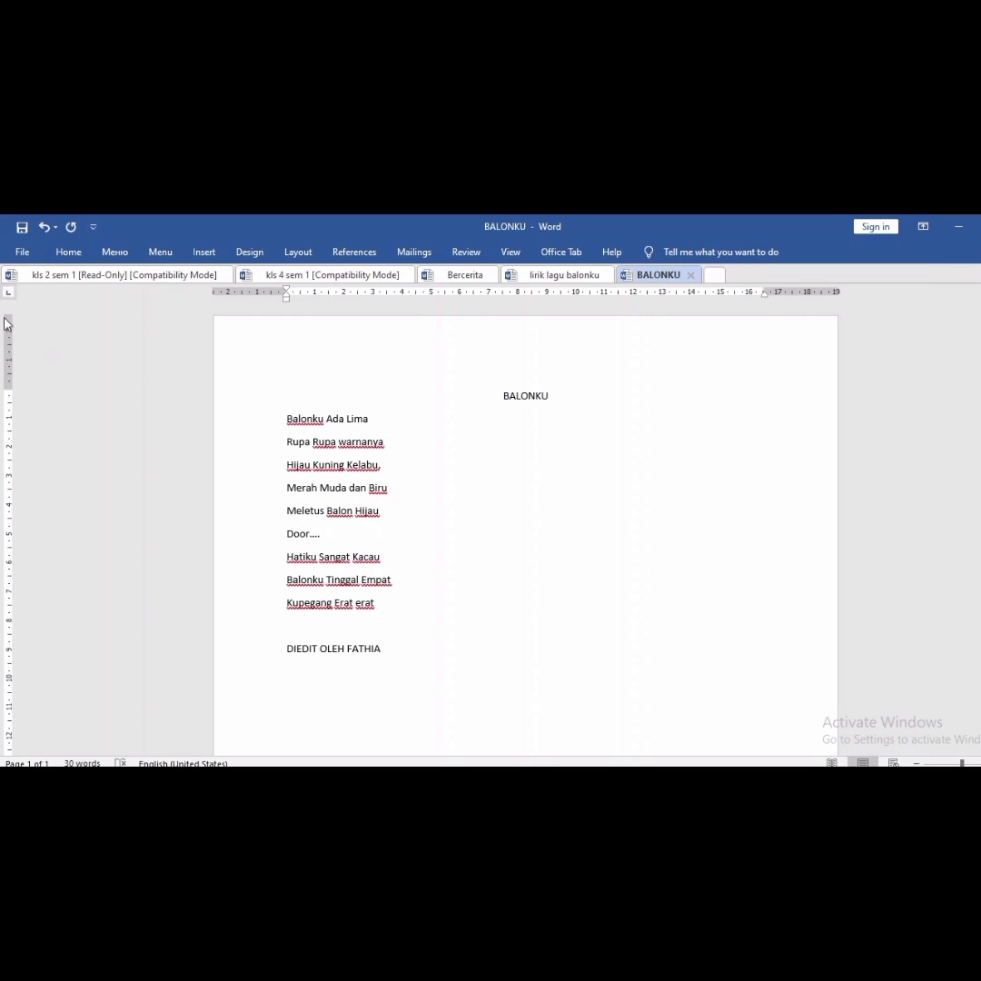
{"action": "left_click", "coordinate": [21, 228]}
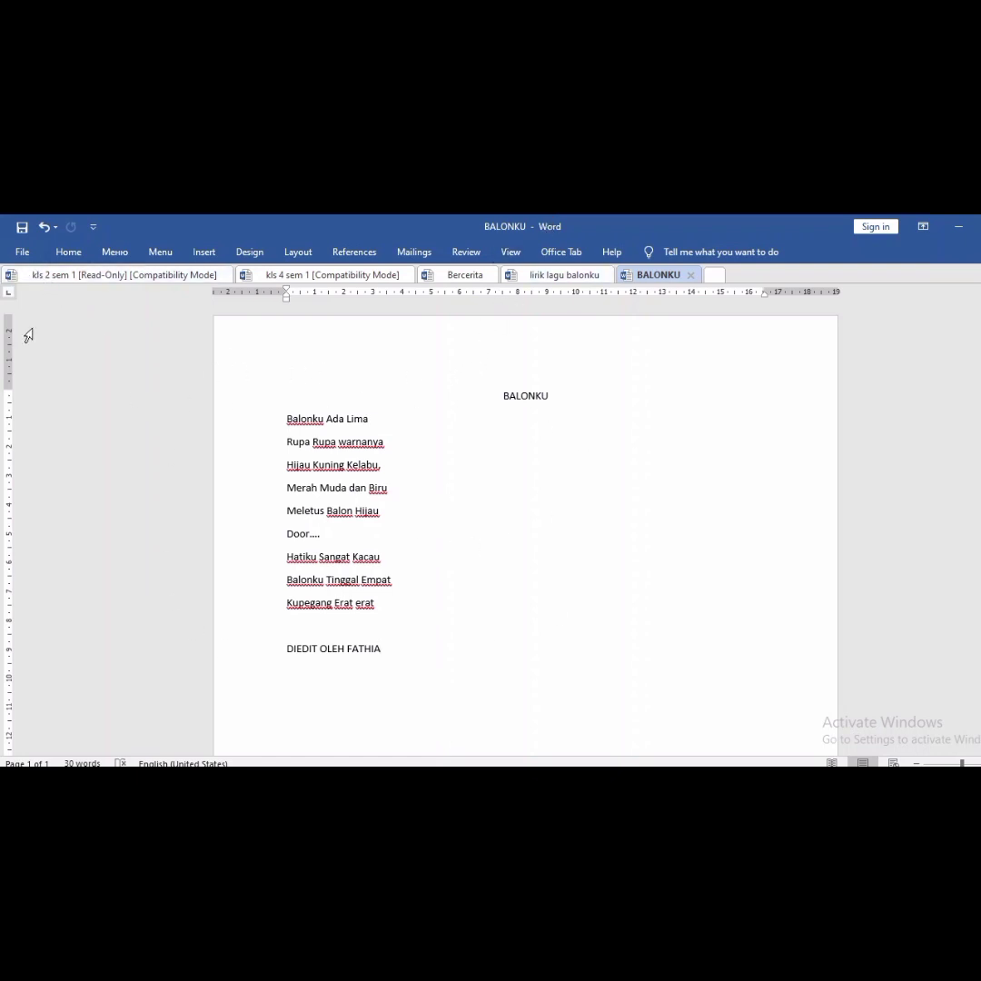
- Save a copy of the document as BALONKU ADA LIMA in the same 2. LATIHAN MS WORD folder
{"action": "left_click", "coordinate": [21, 252]}
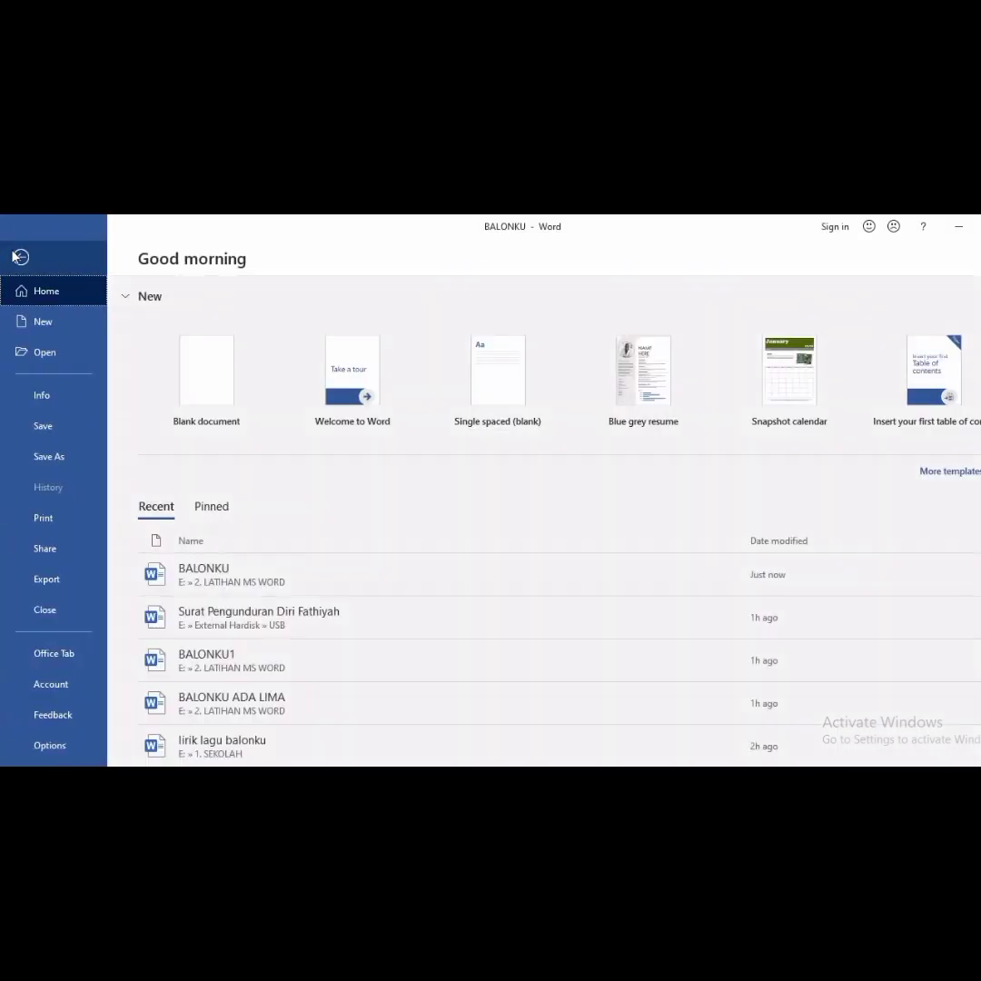
{"action": "left_click", "coordinate": [72, 458]}
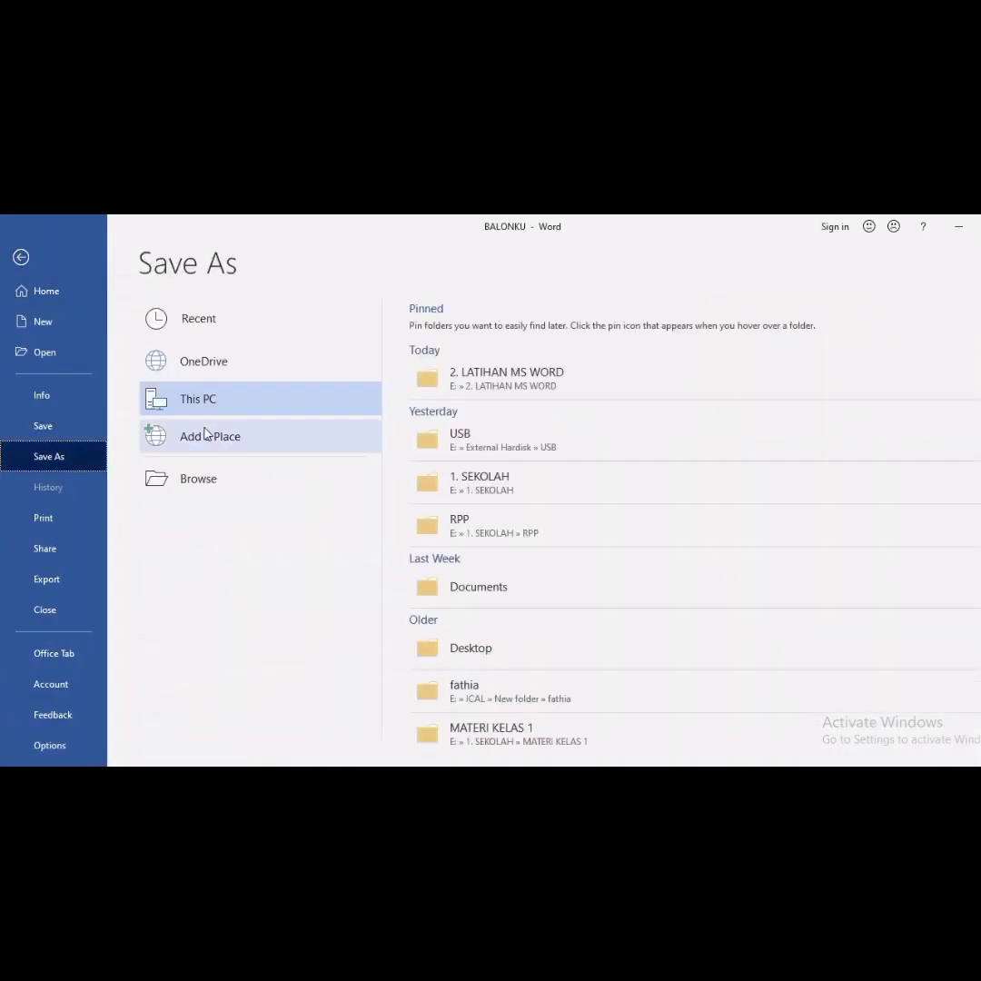
{"action": "left_click", "coordinate": [202, 478]}
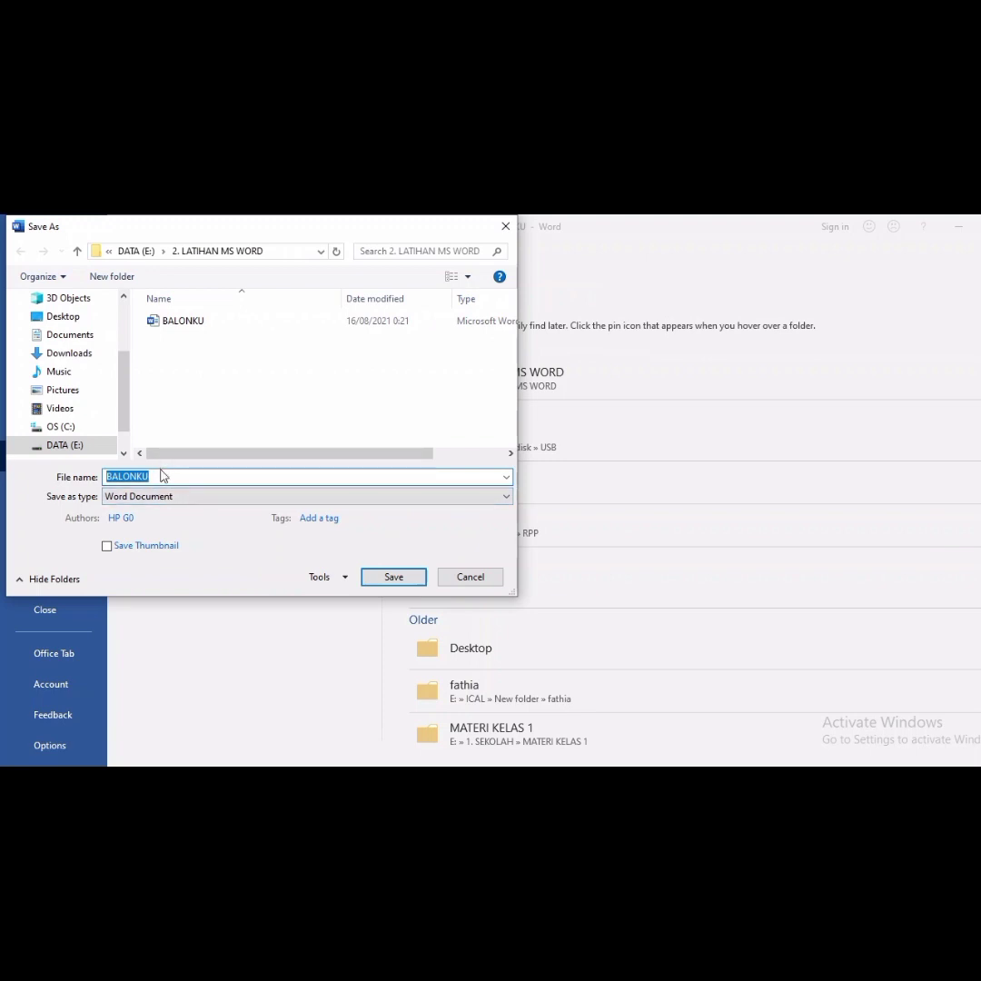
{"action": "left_click", "coordinate": [163, 476]}
{"action": "type", "text": "ADA LIMA"}
{"action": "left_click", "coordinate": [393, 576]}
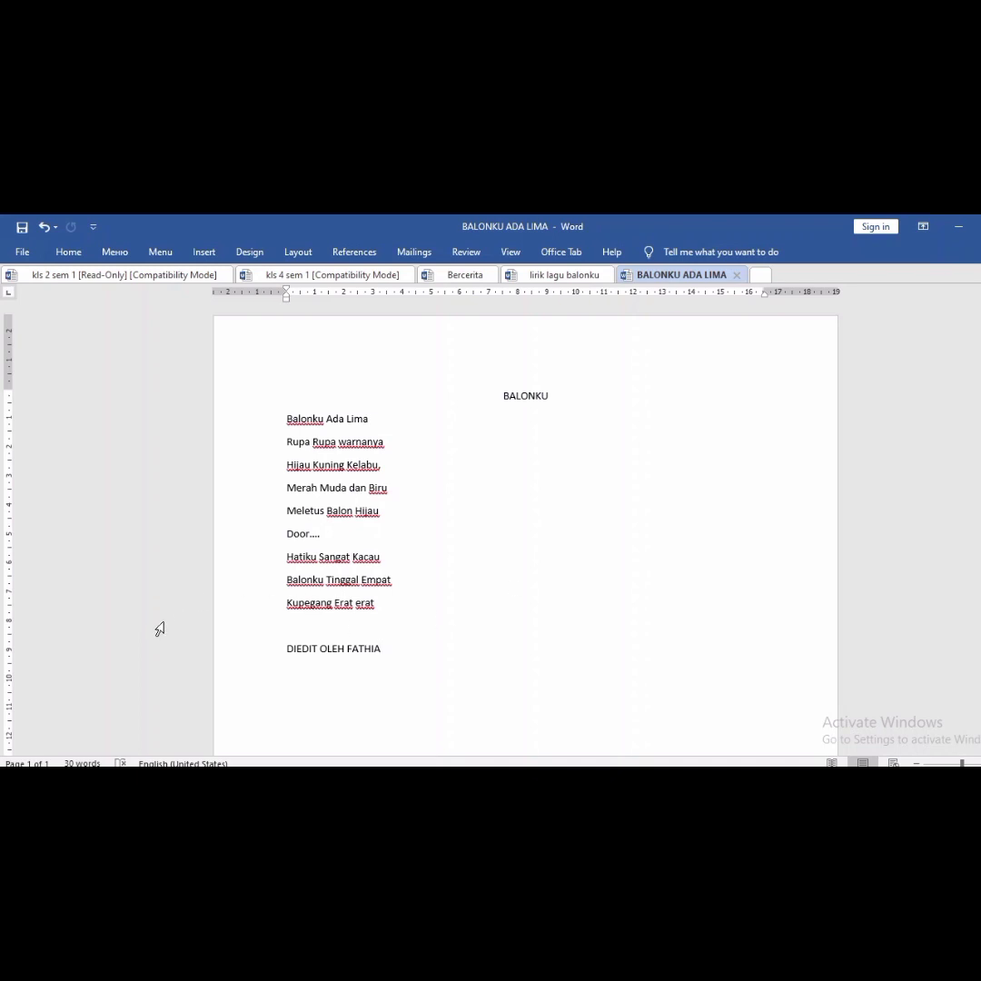
- Switch to File Explorer, check the saved files in 2. LATIHAN MS WORD on DATA (E:), and return to Word
{"action": "left_click", "coordinate": [88, 787]}
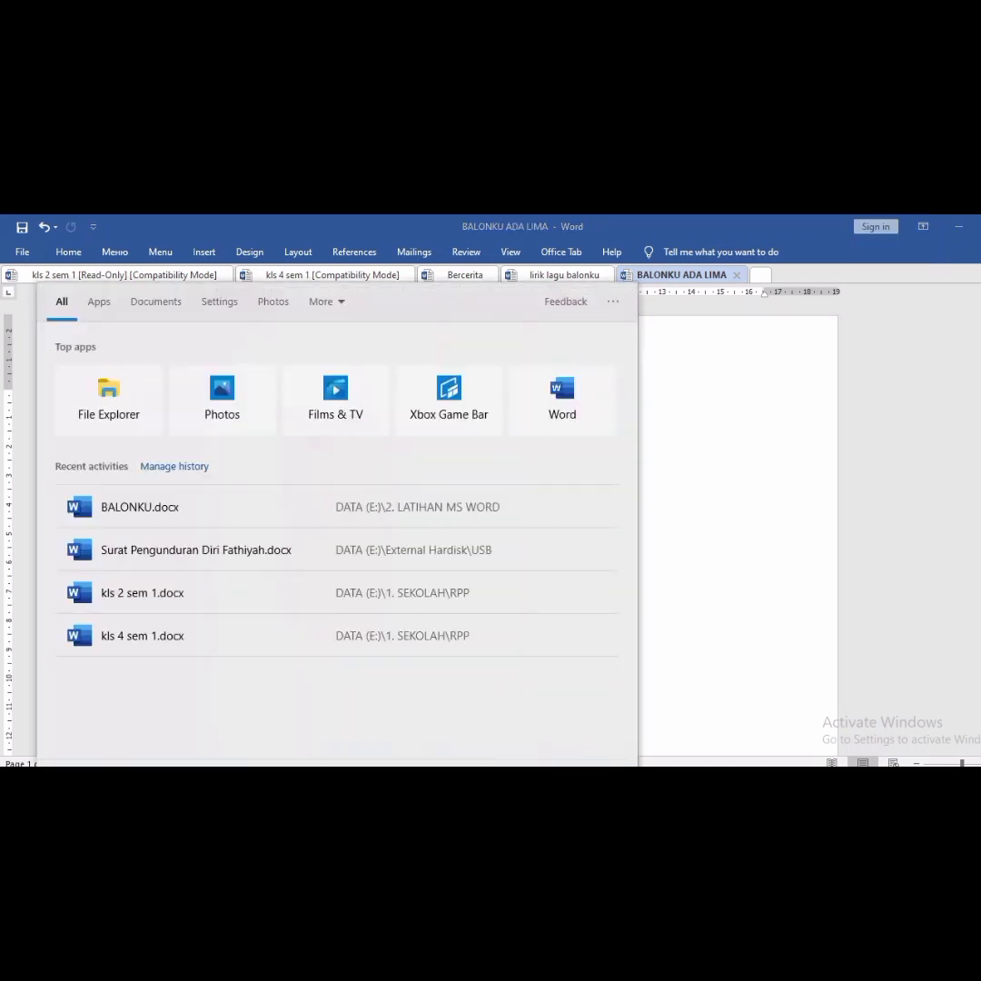
{"action": "left_click", "coordinate": [94, 406]}
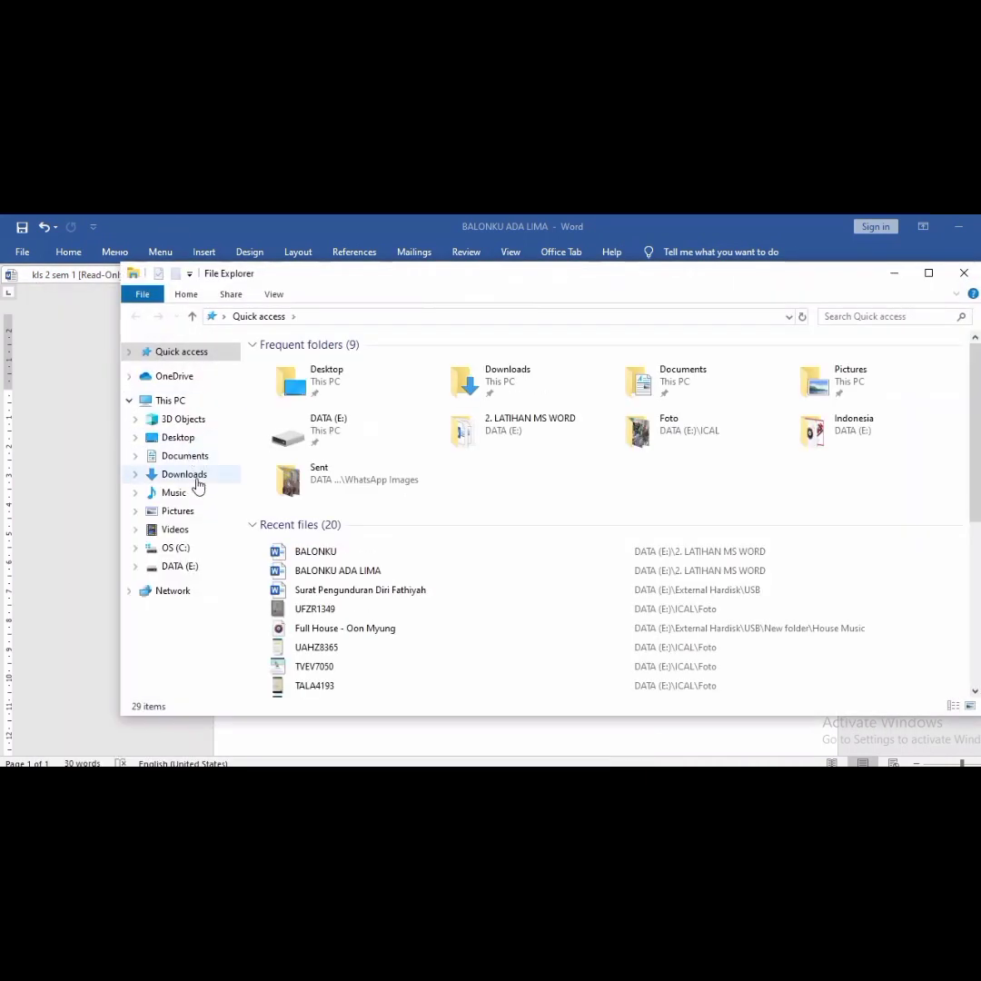
{"action": "left_click", "coordinate": [179, 571]}
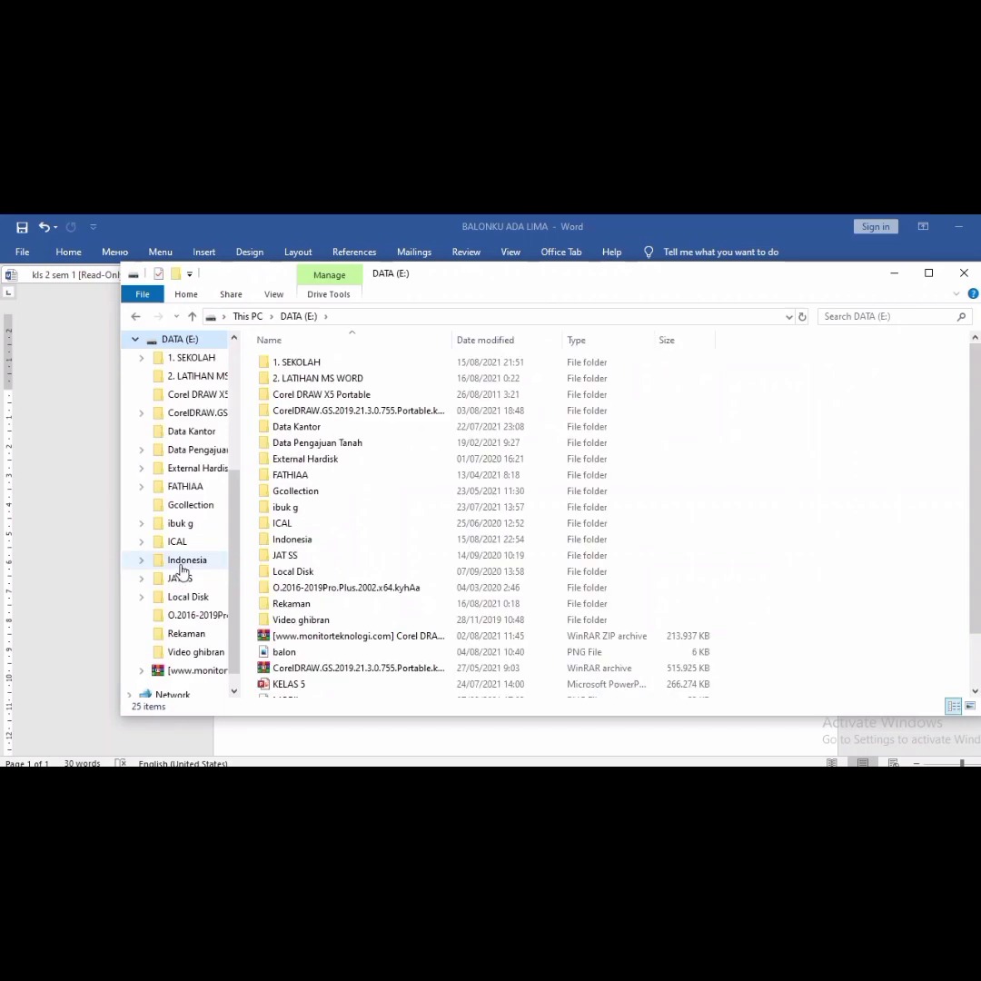
{"action": "double_click", "coordinate": [301, 380]}
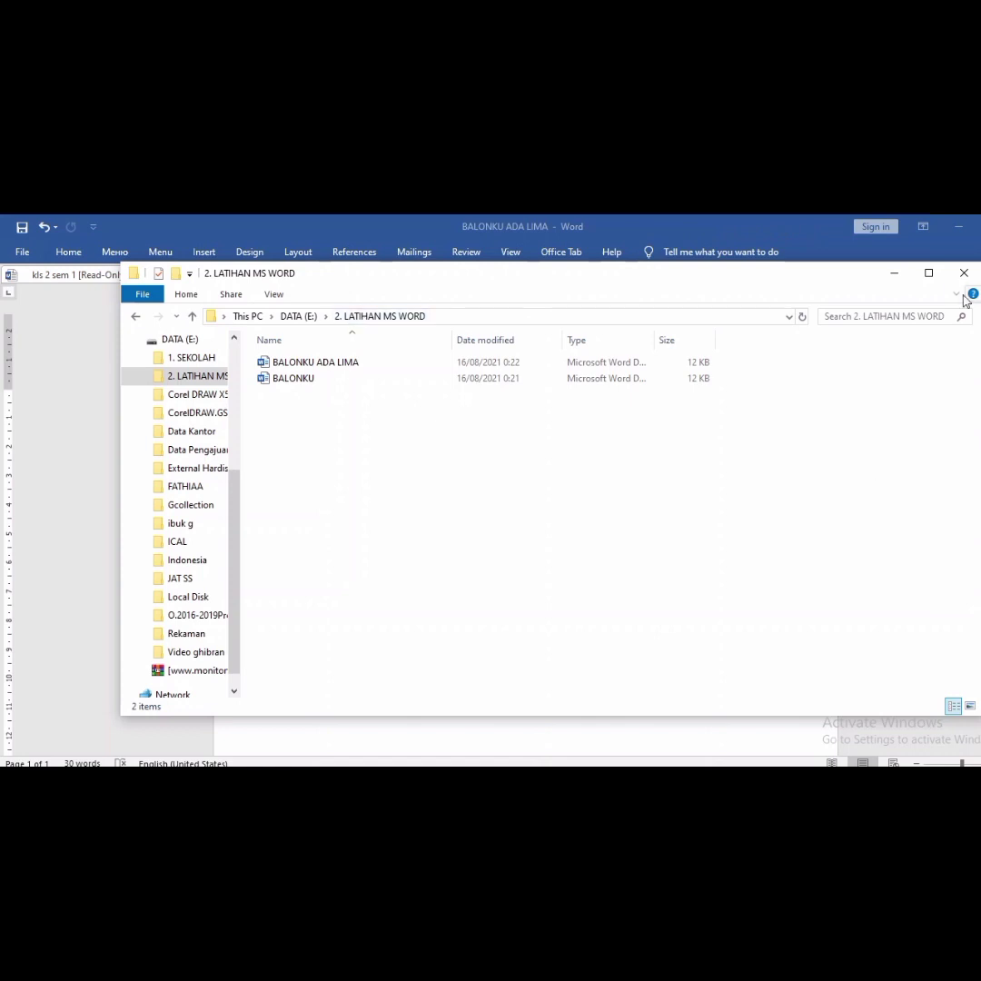
{"action": "left_click", "coordinate": [896, 280]}
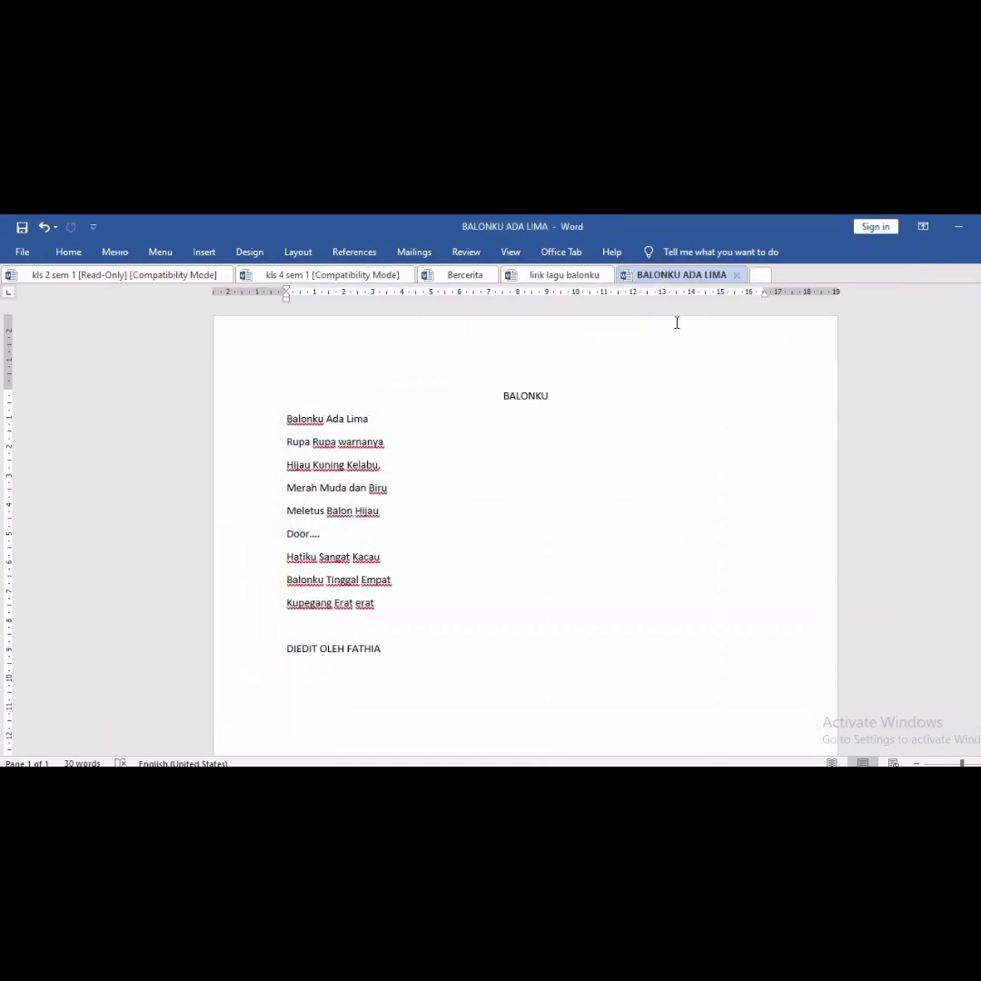
- Create a new blank document and enter the centred title "IBU KARTINI"
{"action": "left_click", "coordinate": [758, 281]}
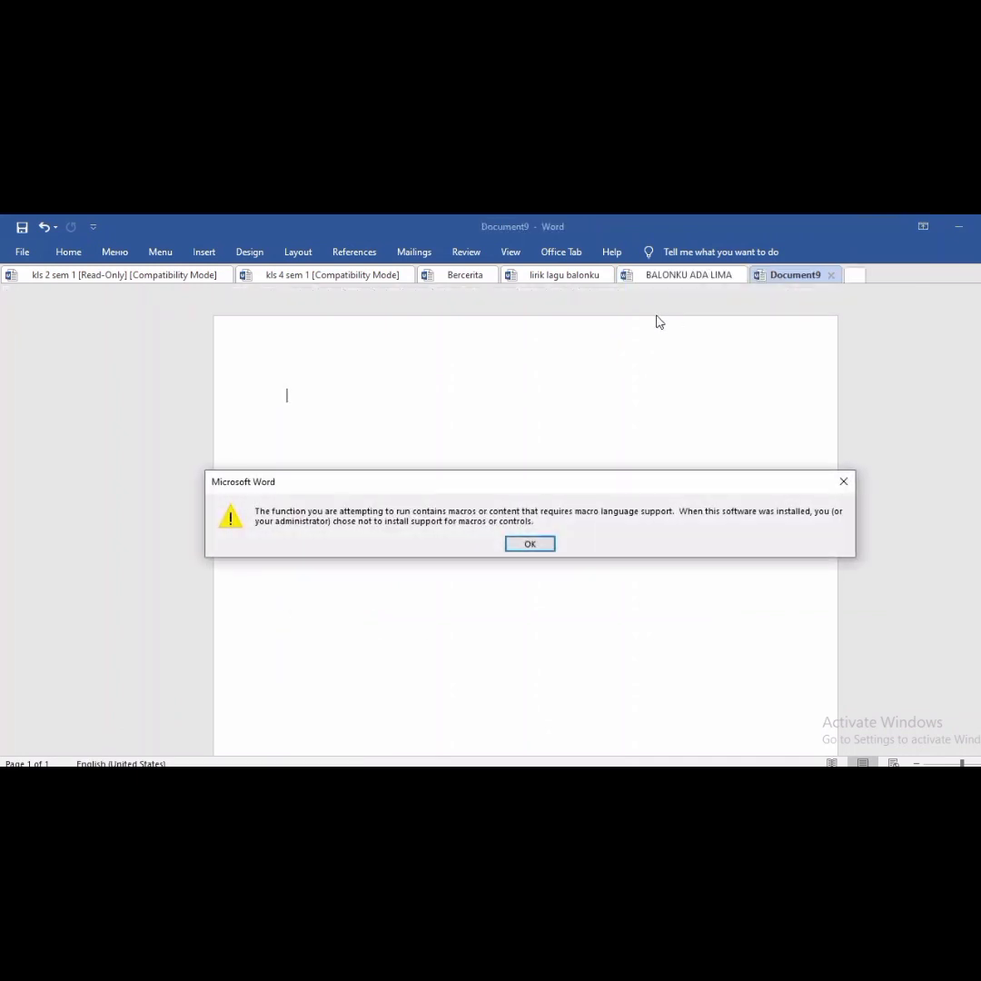
{"action": "left_click", "coordinate": [538, 549]}
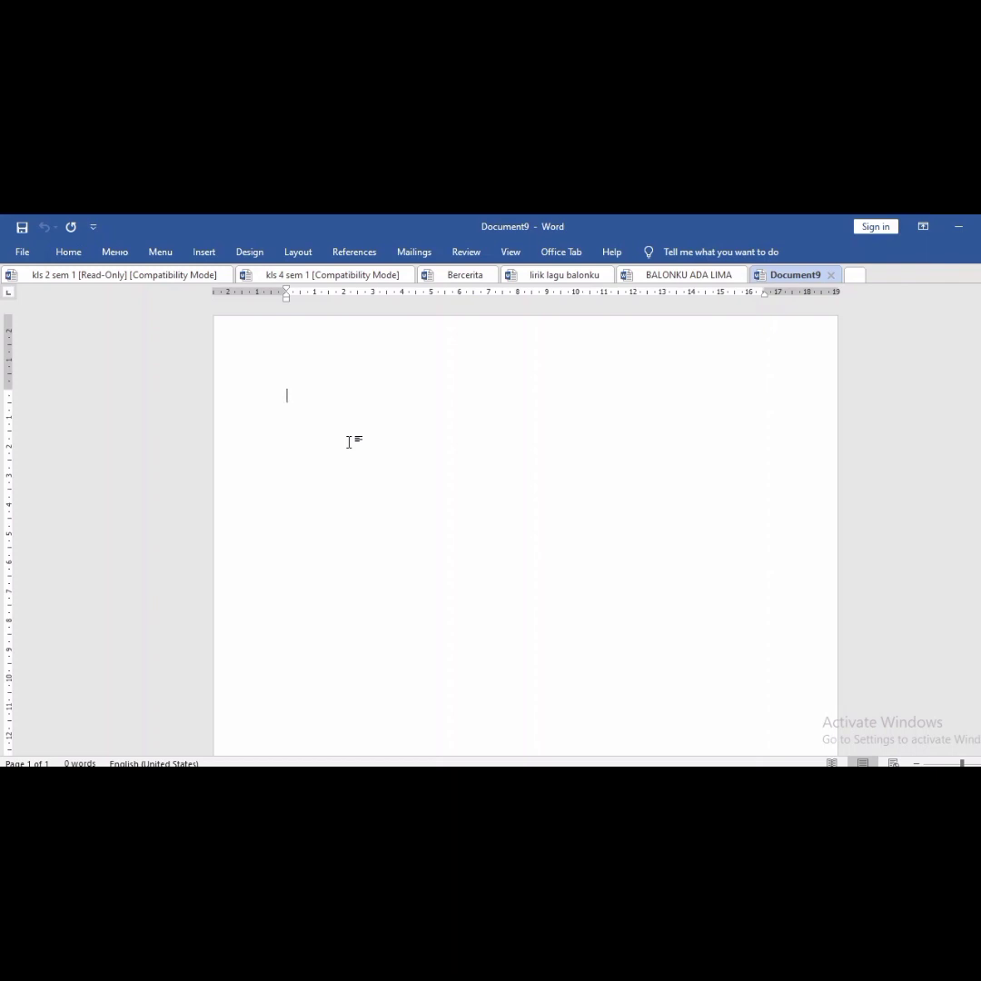
{"action": "key", "text": "ctrl+e"}
{"action": "type", "text": "IBU KAR"}
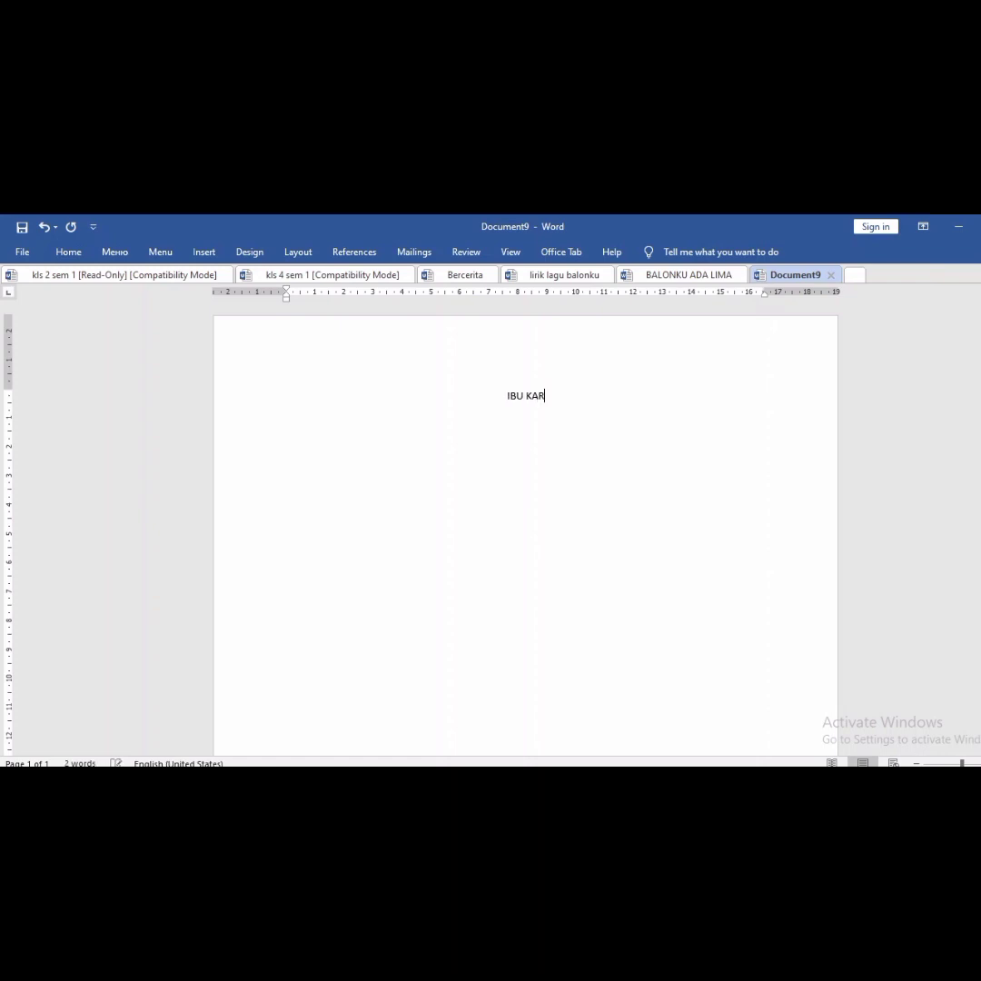
{"action": "type", "text": "TINI"}
- Enter the left-aligned first verse on four lines: "IBU KITA KARTINI", "PUTRI SEJATI", "PUTRI INDONESIA", "HARUM NAMANYA"
{"action": "key", "text": "ctrl+l"}
{"action": "type", "text": "IBU KITA KARTINI"}
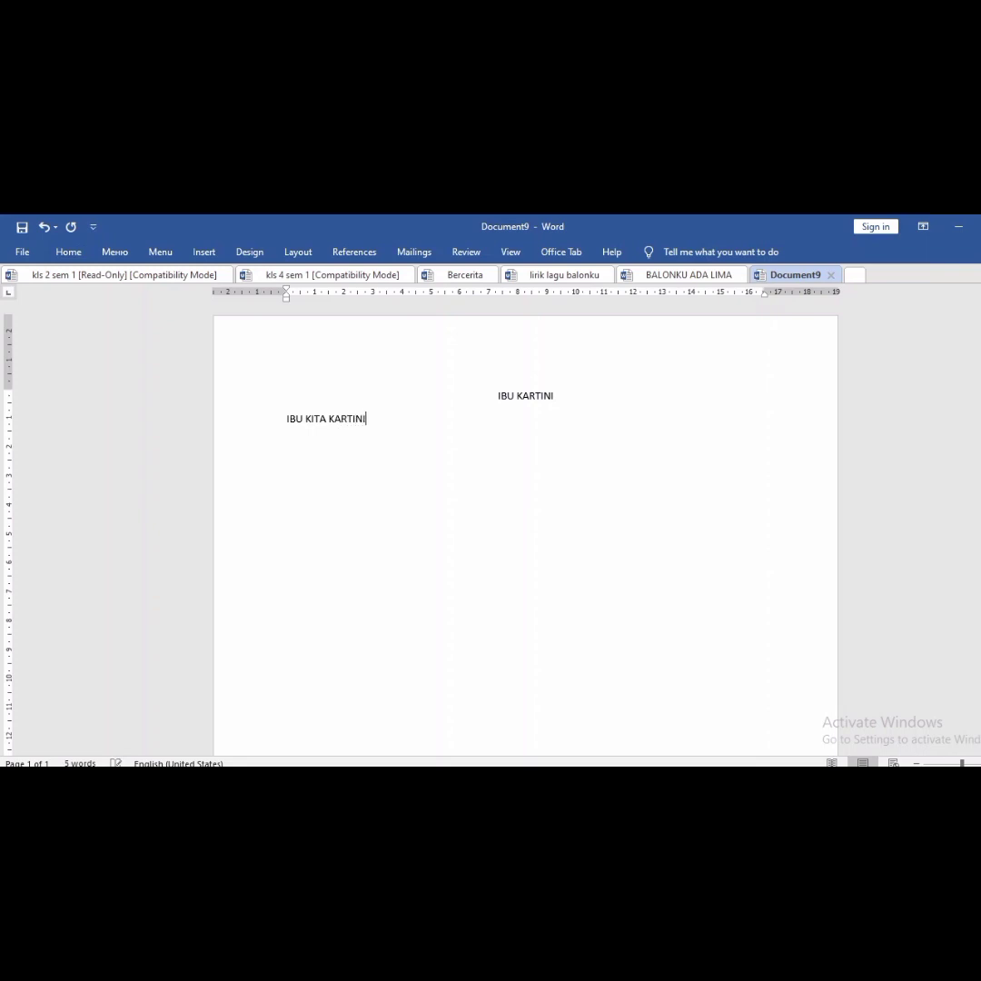
{"action": "key", "text": "Return"}
{"action": "type", "text": "PUTRI SEJATI"}
{"action": "key", "text": "Return"}
{"action": "type", "text": "PUTRI INDONESIA"}
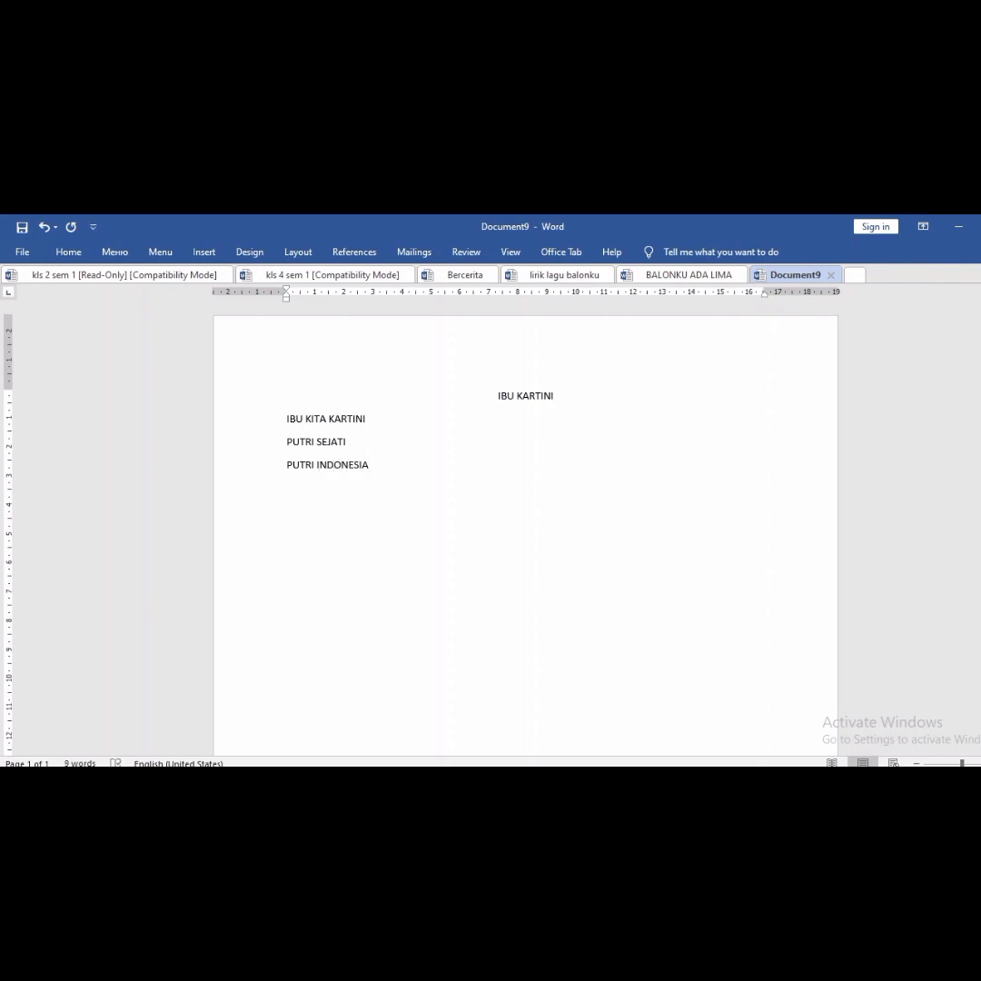
{"action": "key", "text": "Return"}
{"action": "type", "text": "HARUM N"}
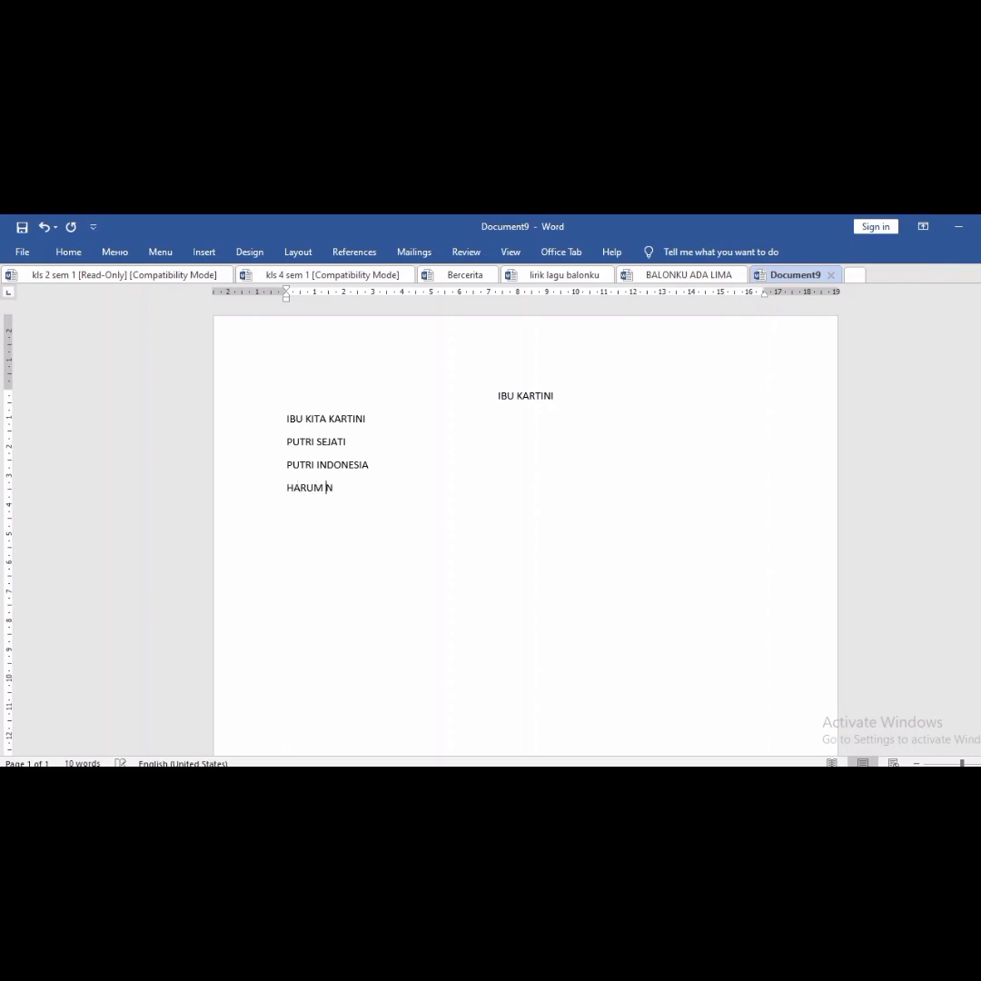
{"action": "type", "text": "MA"}
{"action": "key", "text": "BackSpace"}
{"action": "key", "text": "BackSpace"}
{"action": "type", "text": "AMANYA"}
- Add the second verse after a blank line: "IBU KITA KARTINI", "PENDEKAR BANGSA", "PENDEKAR KAUMNYA UNTUK MERDEKA"
{"action": "key", "text": "Return"}
{"action": "type", "text": "PUT"}
{"action": "key", "text": "BackSpace"}
{"action": "key", "text": "BackSpace"}
{"action": "key", "text": "BackSpace"}
{"action": "type", "text": "IBU KITA KARTINI"}
{"action": "key", "text": "Return"}
{"action": "type", "text": "PEN"}
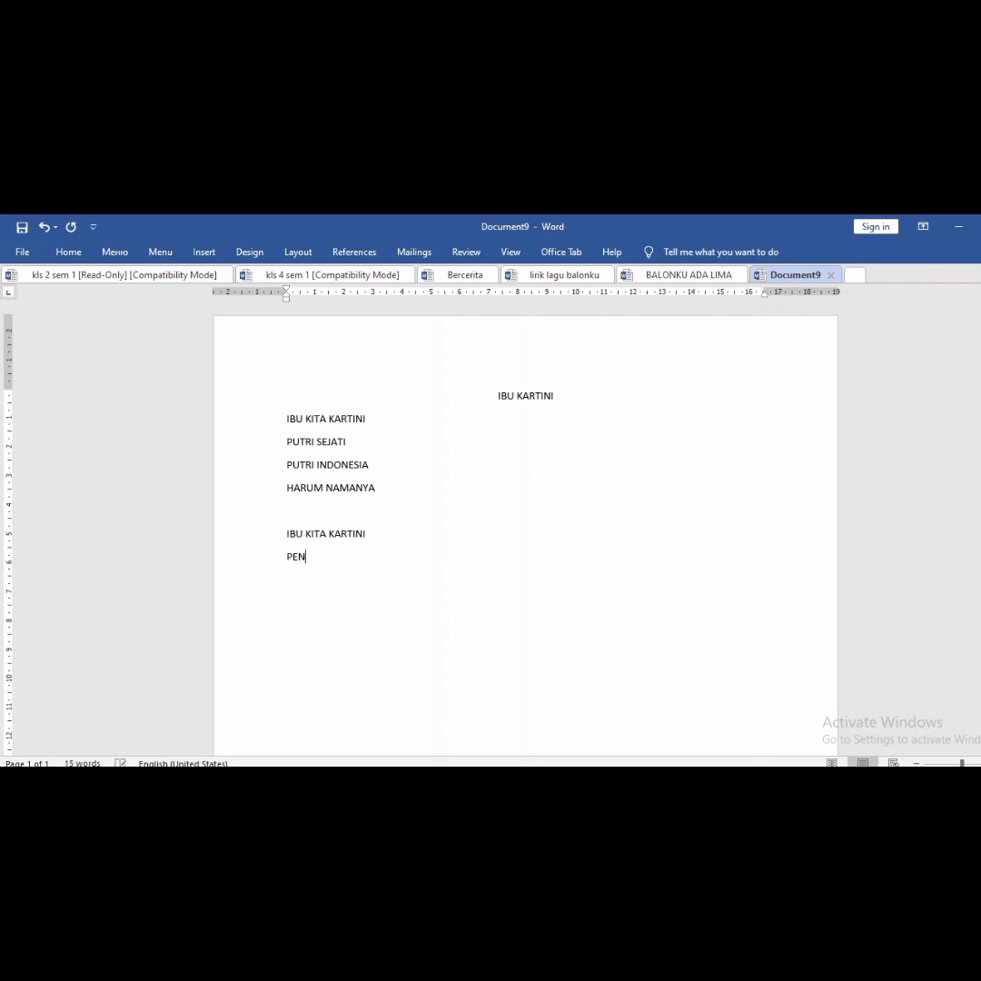
{"action": "type", "text": "DEKAR BANGKS"}
{"action": "key", "text": "BackSpace"}
{"action": "key", "text": "BackSpace"}
{"action": "type", "text": "SA"}
{"action": "key", "text": "Return"}
{"action": "type", "text": "PENDEKAR KAUMNYA "}
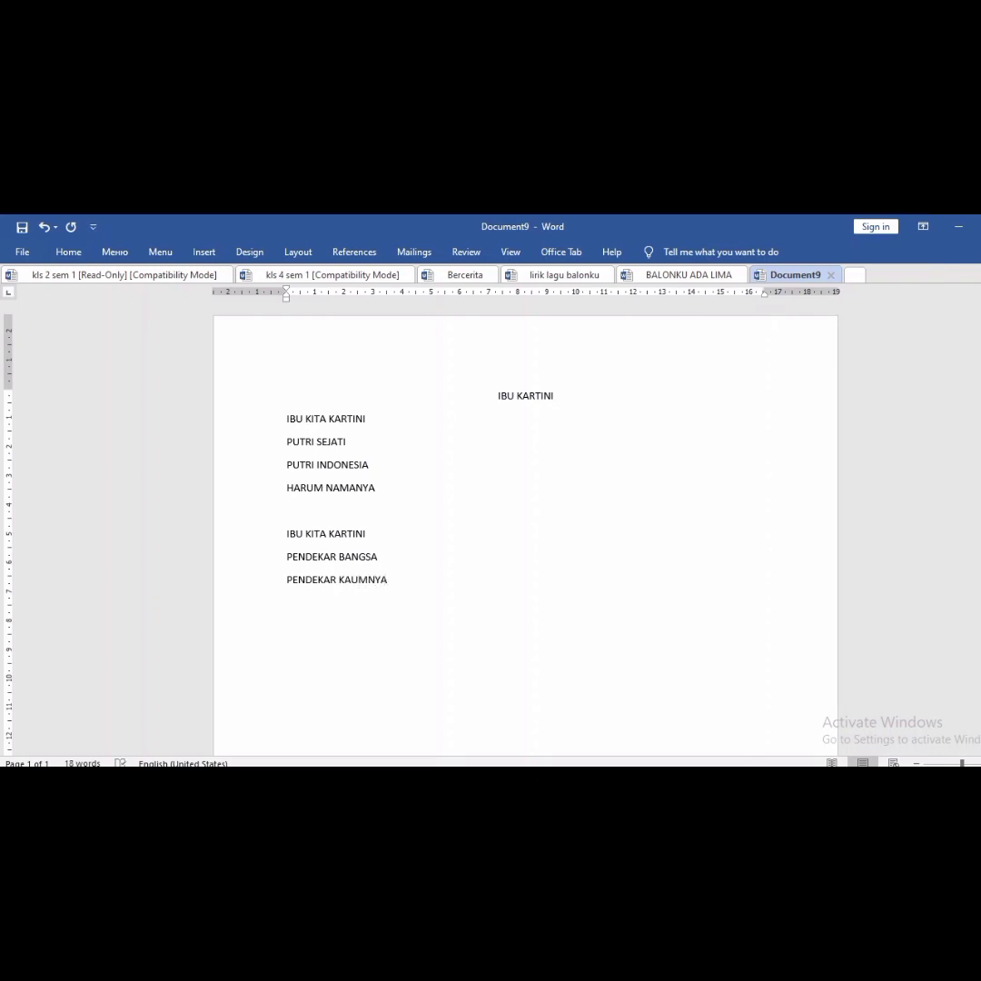
{"action": "type", "text": "UNTUK MERDEKA"}
- Save the document as a Word Document named IBU KARTINI in the 2. LATIHAN MS WORD folder on DATA (E:)
{"action": "left_click", "coordinate": [22, 252]}
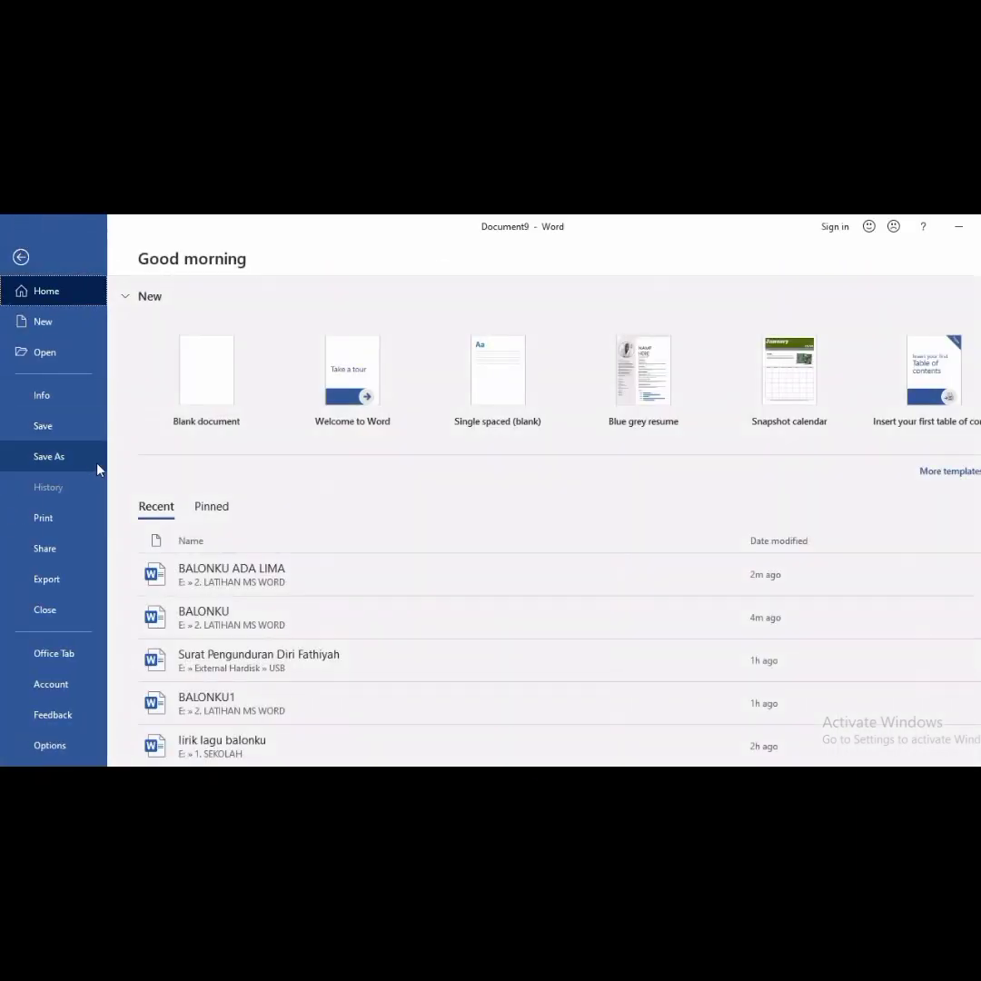
{"action": "left_click", "coordinate": [52, 427]}
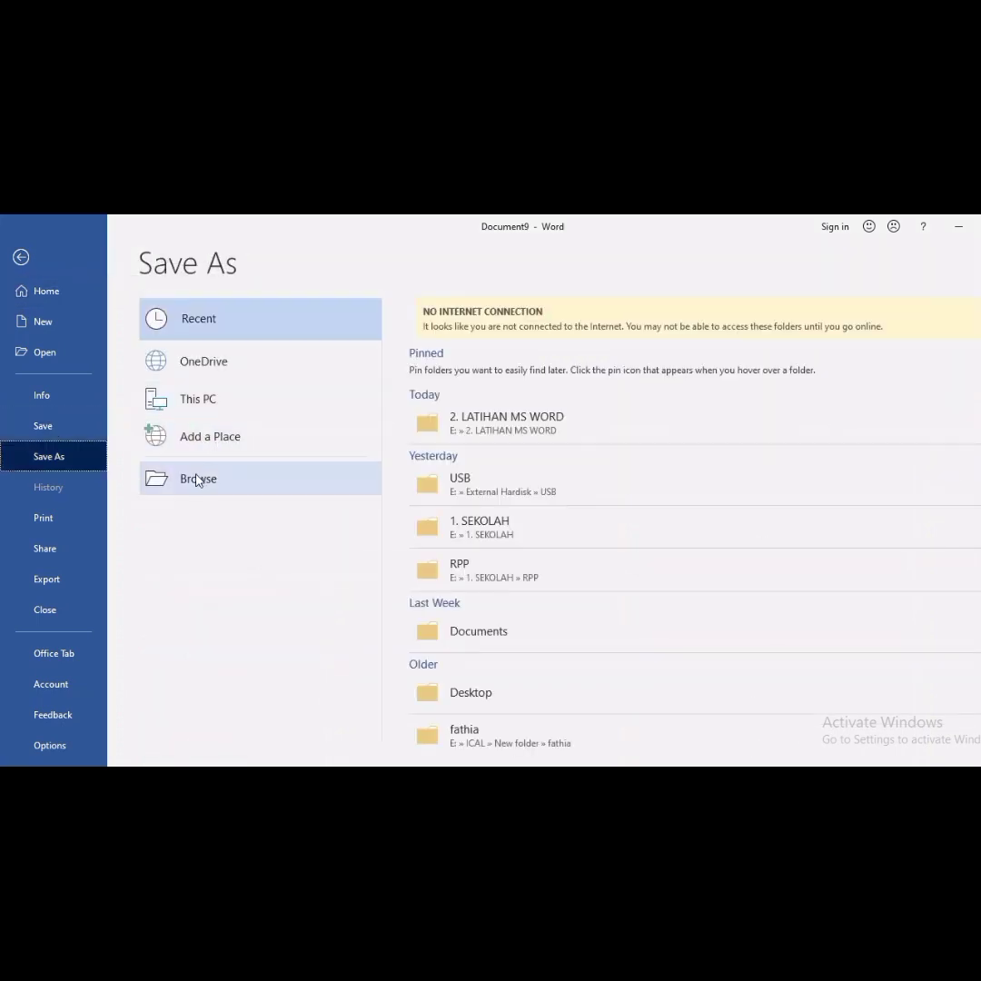
{"action": "left_click", "coordinate": [198, 479]}
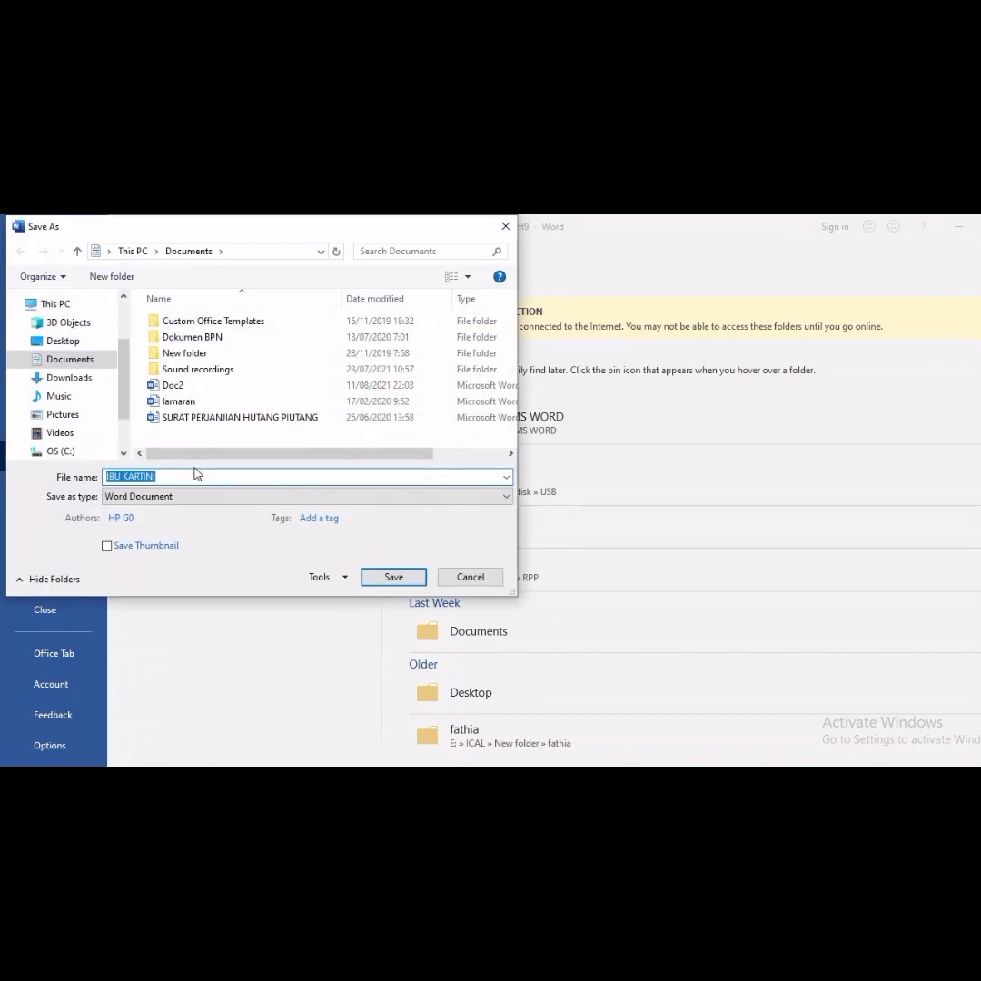
{"action": "scroll", "coordinate": [118, 418], "scroll_direction": "down", "scroll_amount": 2}
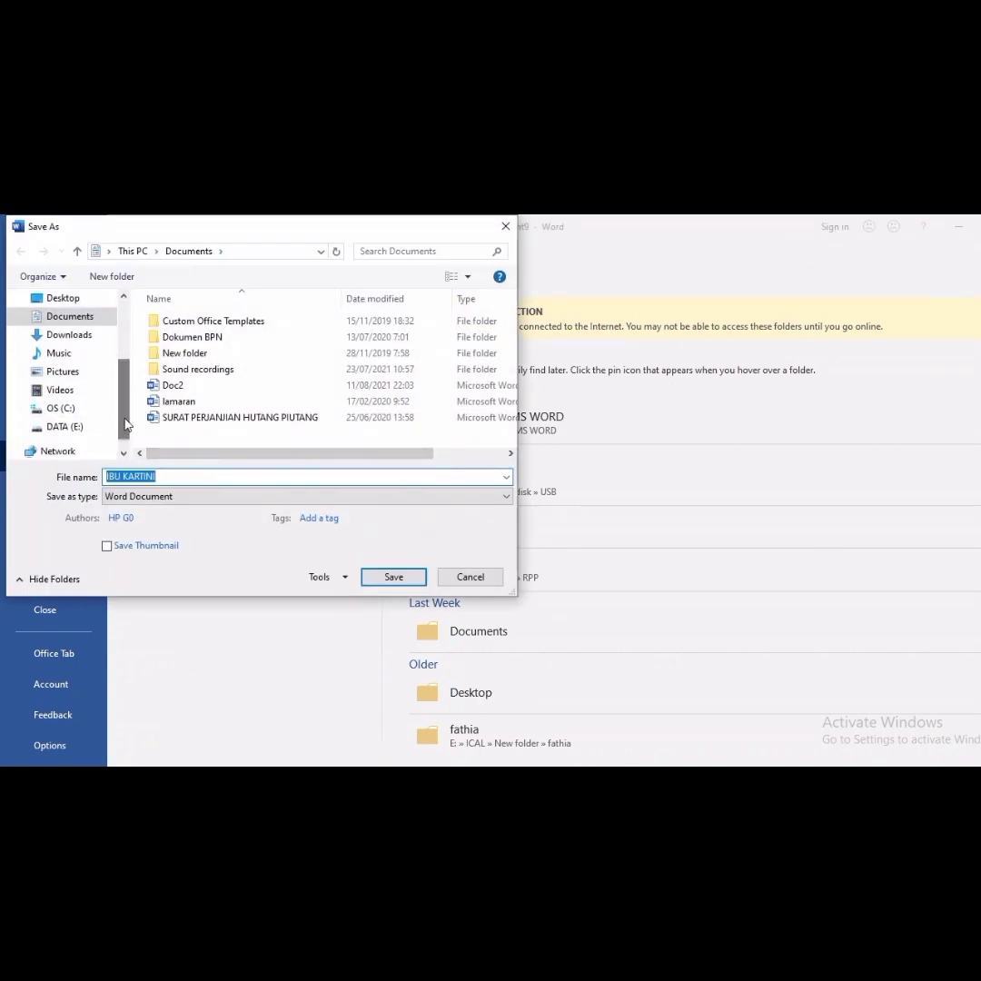
{"action": "left_click", "coordinate": [65, 426]}
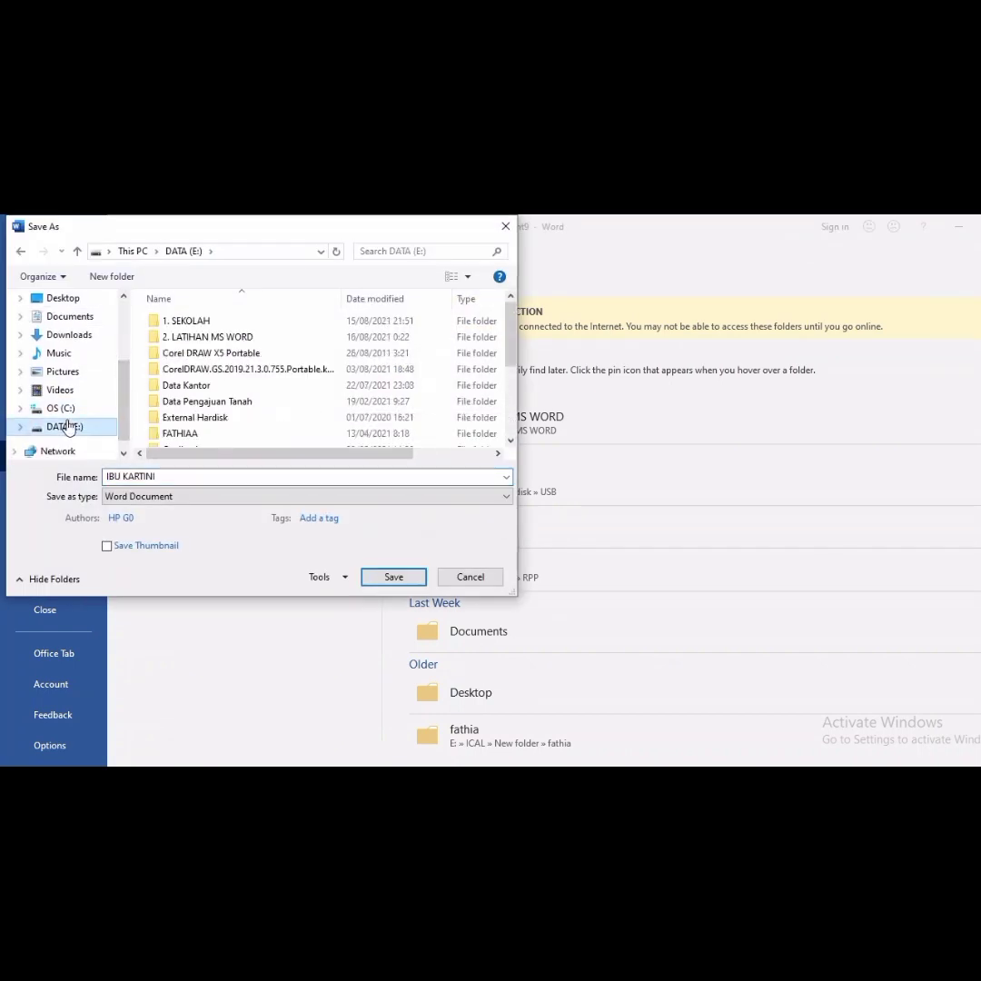
{"action": "double_click", "coordinate": [205, 338]}
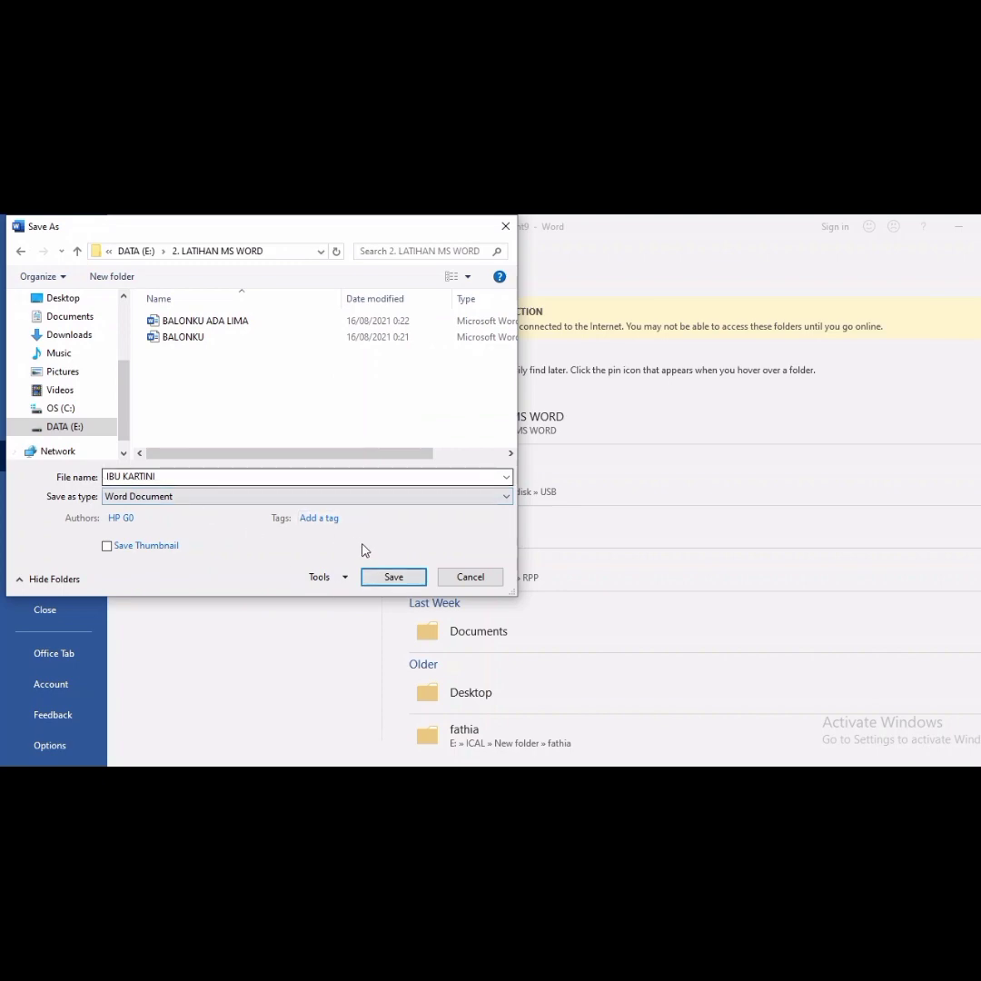
{"action": "left_click", "coordinate": [391, 576]}
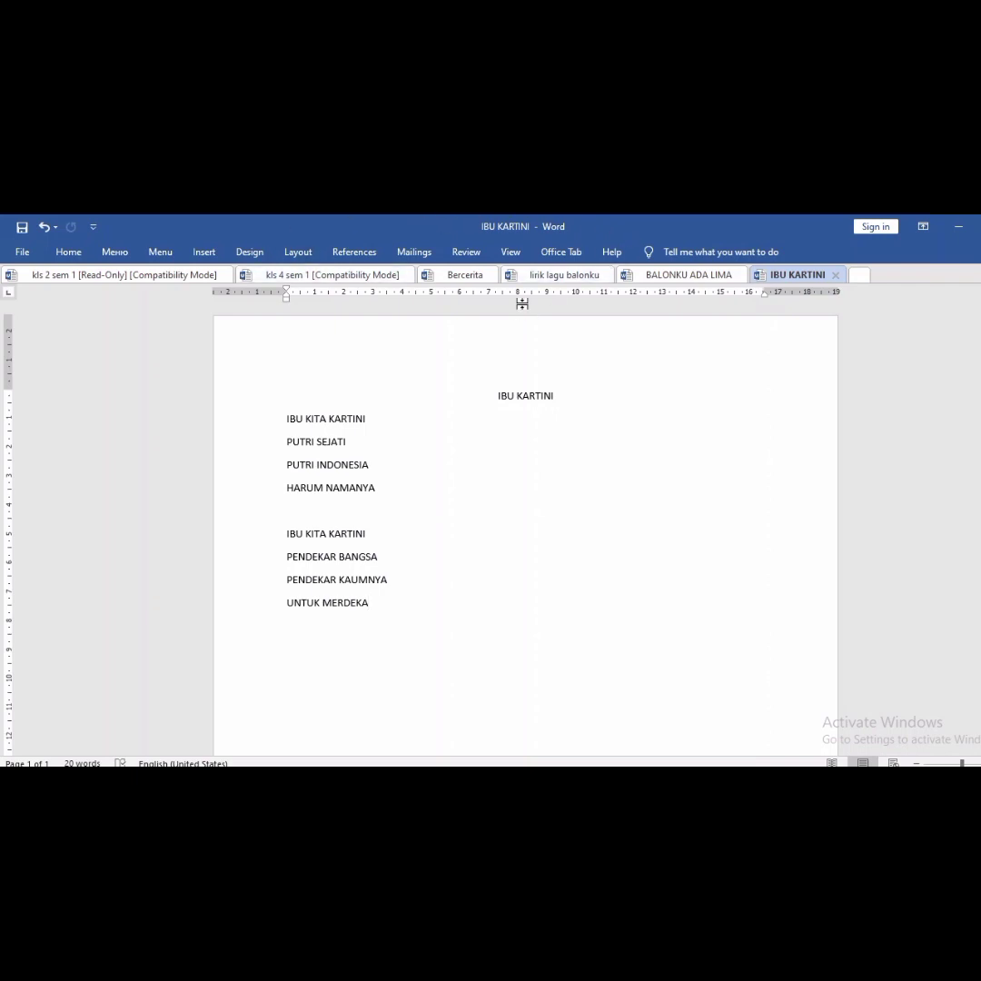
- Add the third verse after a blank line: "WAHAI IBU KITA KARTINI", "PUTRI YANG MULIA", "SUNGGUH BESAR CITA CITANYA", "BAGI INDONESIA"
{"action": "left_click", "coordinate": [429, 626]}
{"action": "key", "text": "Return"}
{"action": "type", "text": "WAHAI IBU KITA KARTINI "}
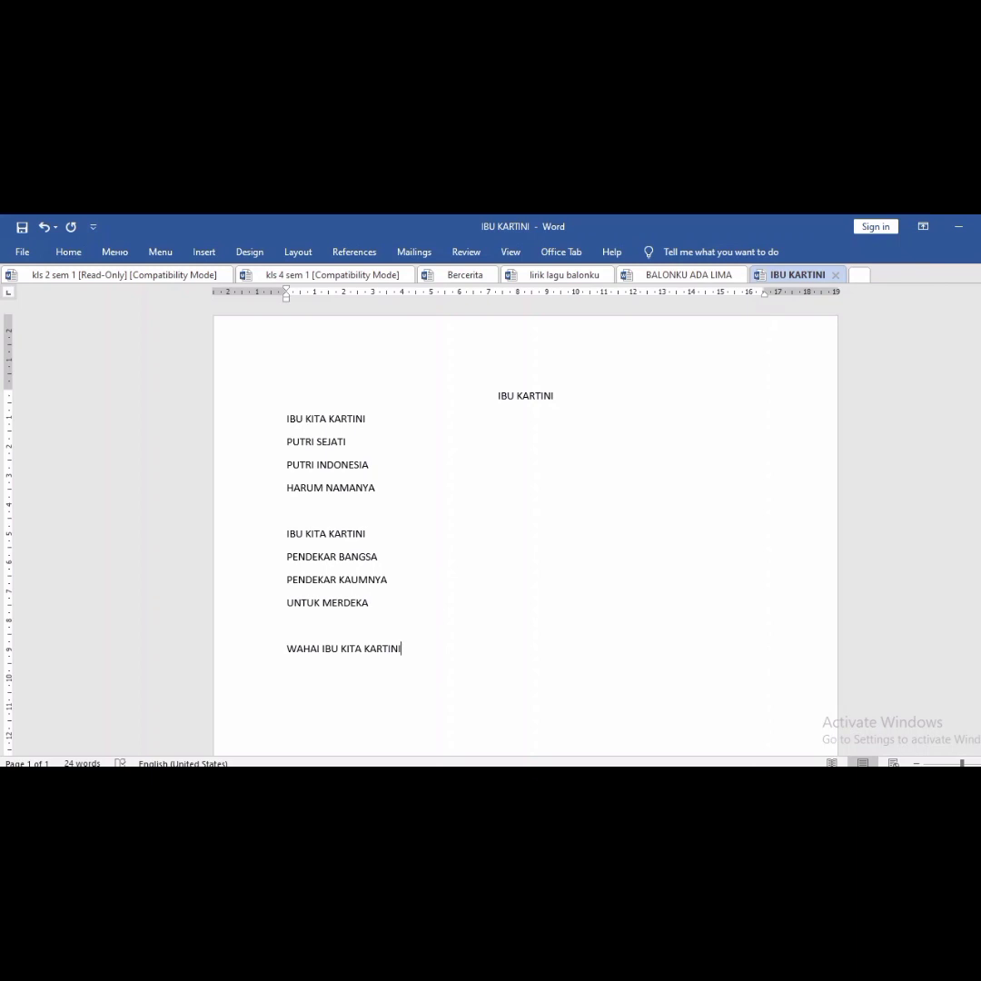
{"action": "type", "text": "PUTRI"}
{"action": "type", "text": " YANG"}
{"action": "type", "text": " MULIA "}
{"action": "type", "text": "SUNGGUH"}
{"action": "type", "text": " BE"}
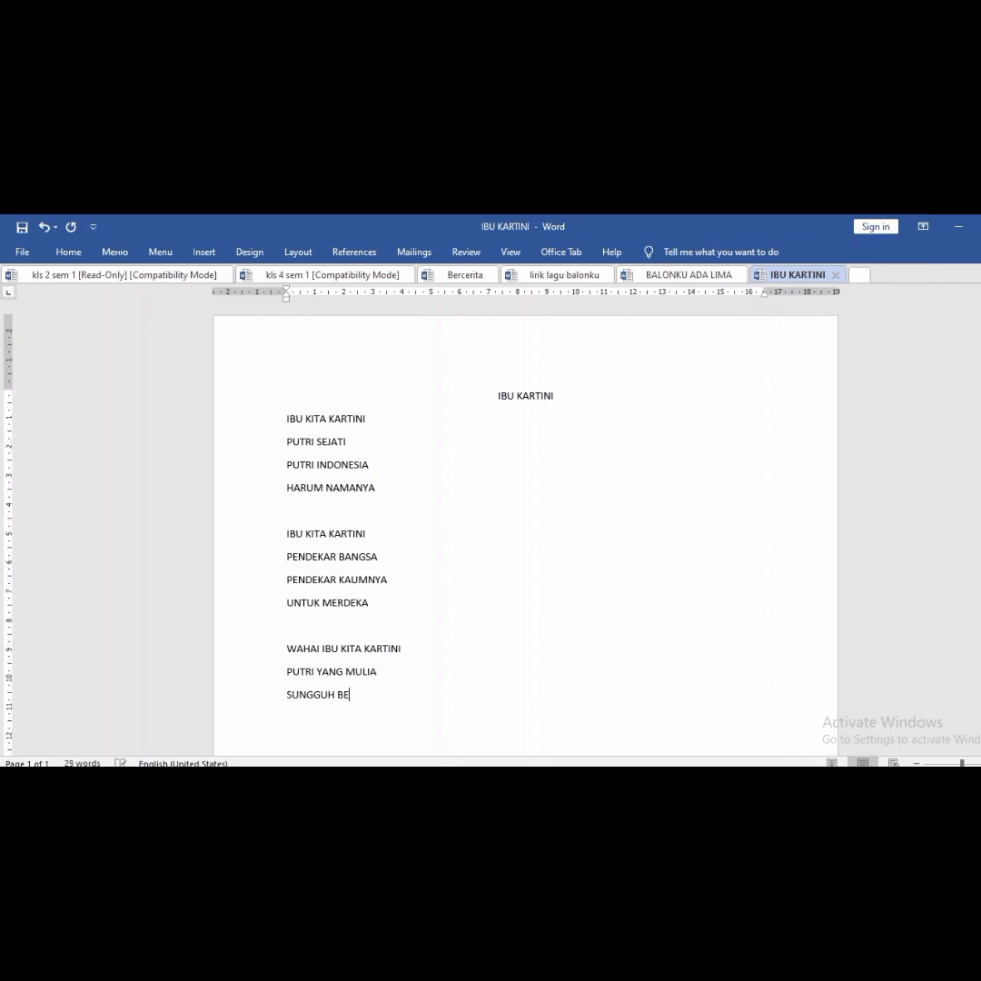
{"action": "type", "text": "SAR CITA CITANYA"}
{"action": "key", "text": "Return"}
{"action": "type", "text": "BAGI INDONESIA"}
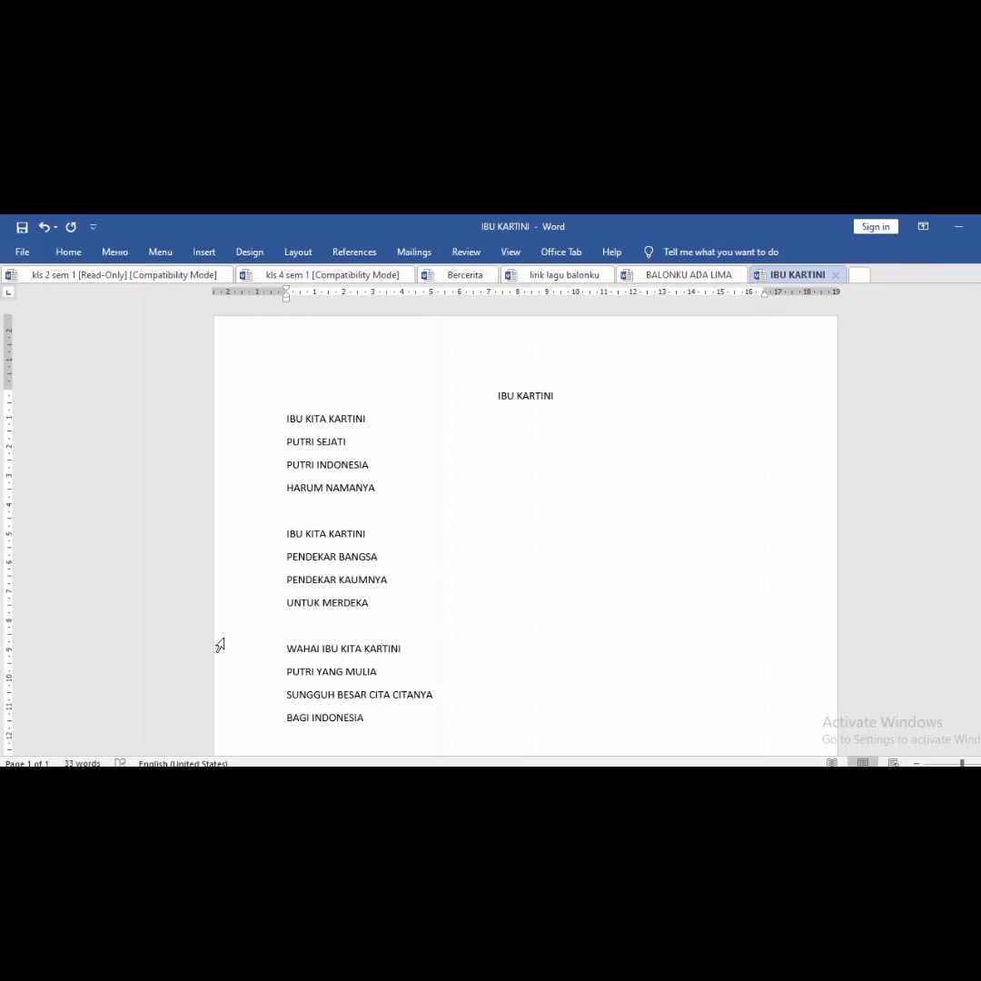
- Save the added verse under the existing name IBU KARTINI, and view the Save As locations without choosing one
{"action": "left_click", "coordinate": [443, 555]}
{"action": "left_click", "coordinate": [21, 229]}
{"action": "left_click", "coordinate": [25, 252]}
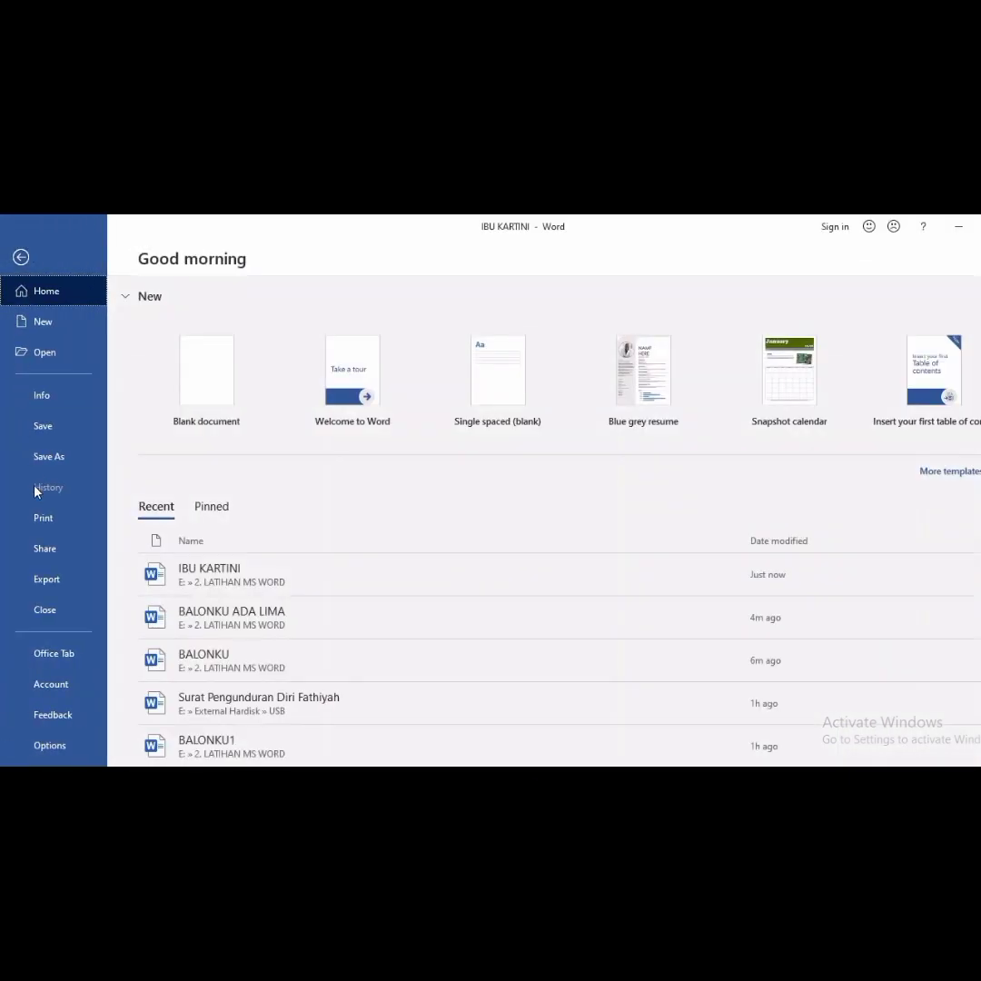
{"action": "left_click", "coordinate": [48, 457]}
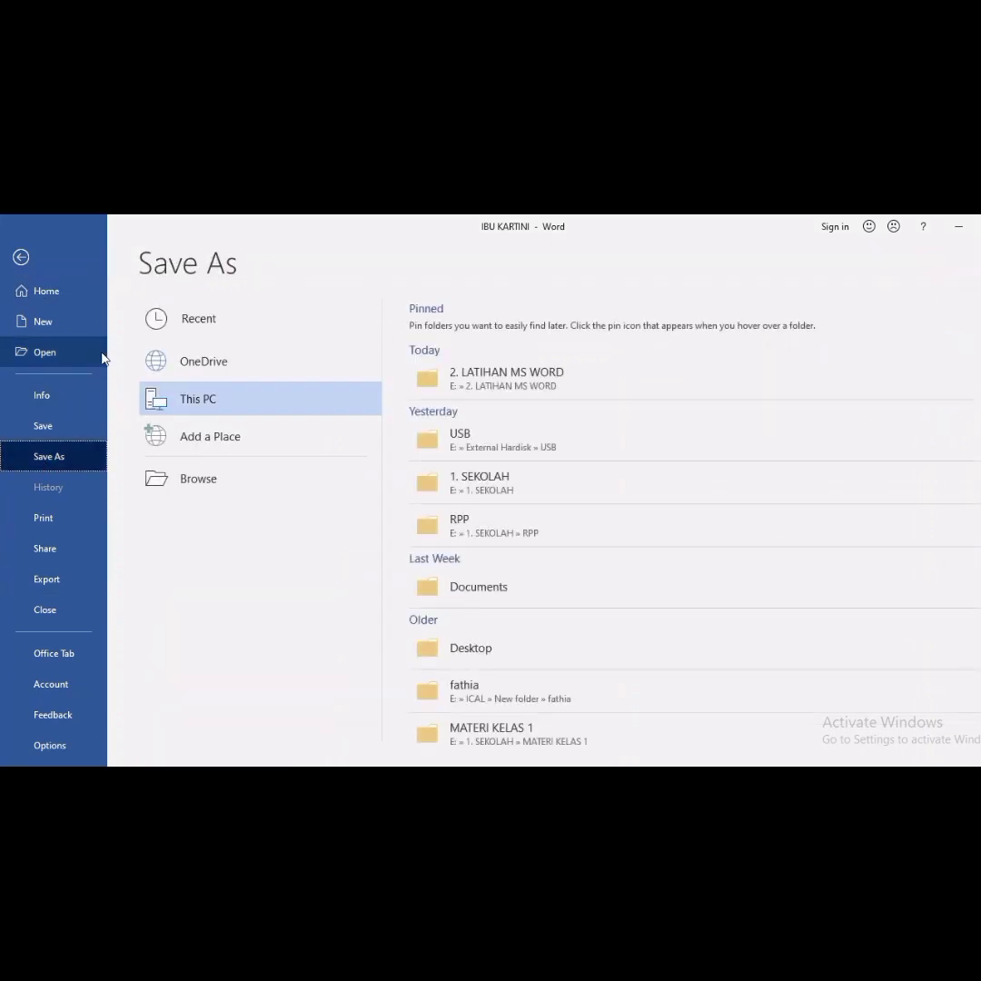
{"action": "left_click", "coordinate": [21, 257]}
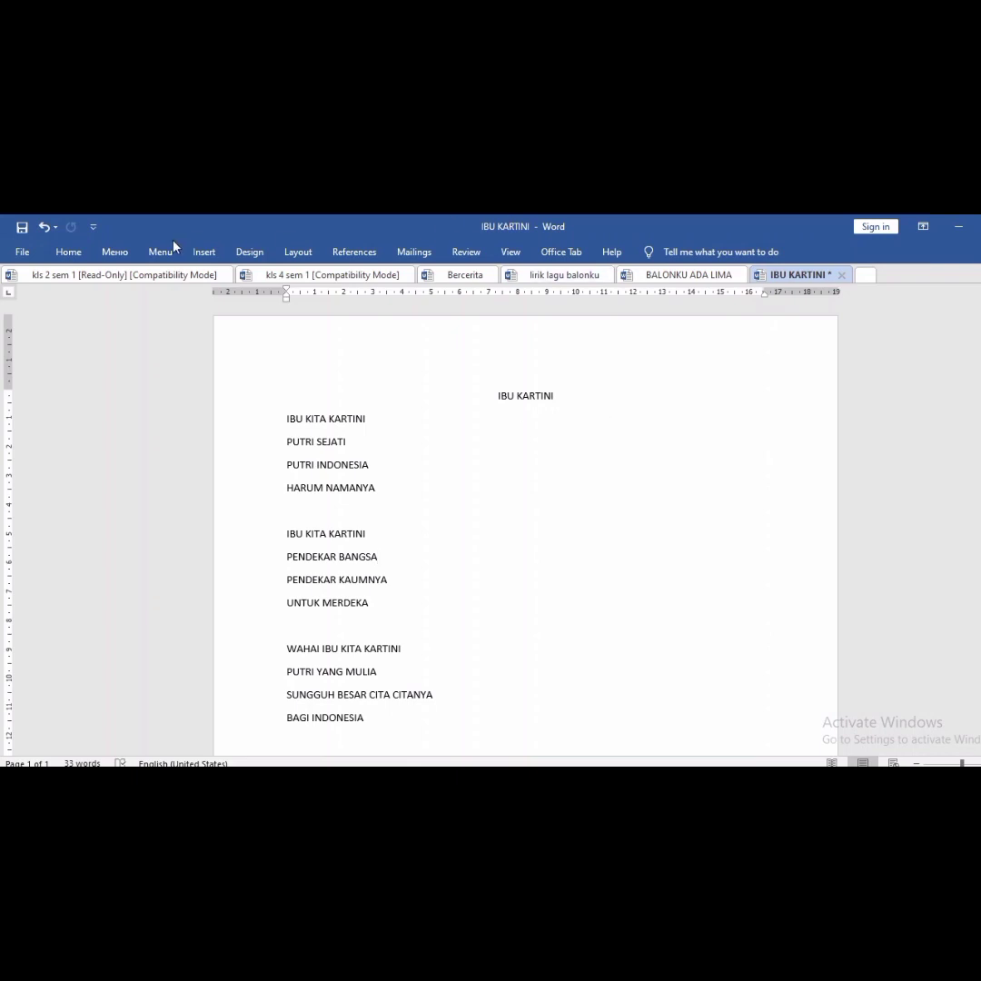
{"action": "left_click", "coordinate": [22, 252]}
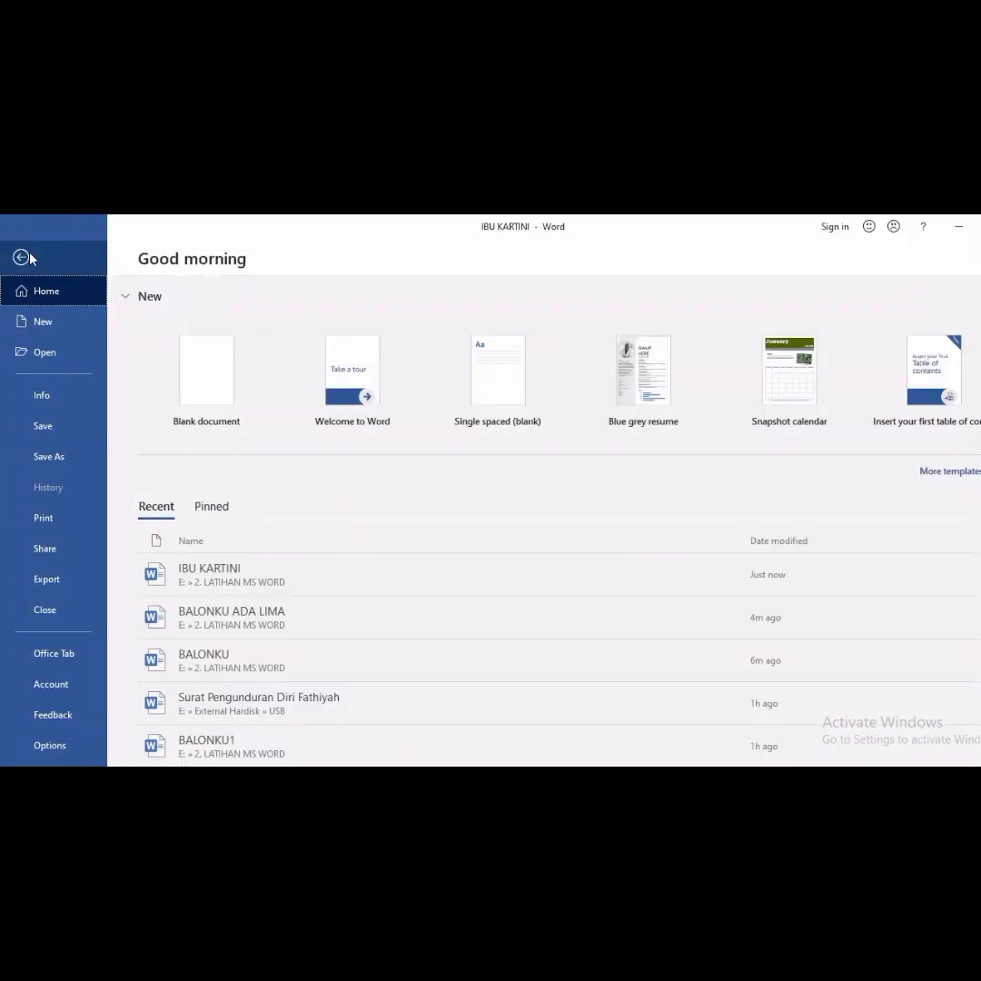
{"action": "left_click", "coordinate": [43, 427]}
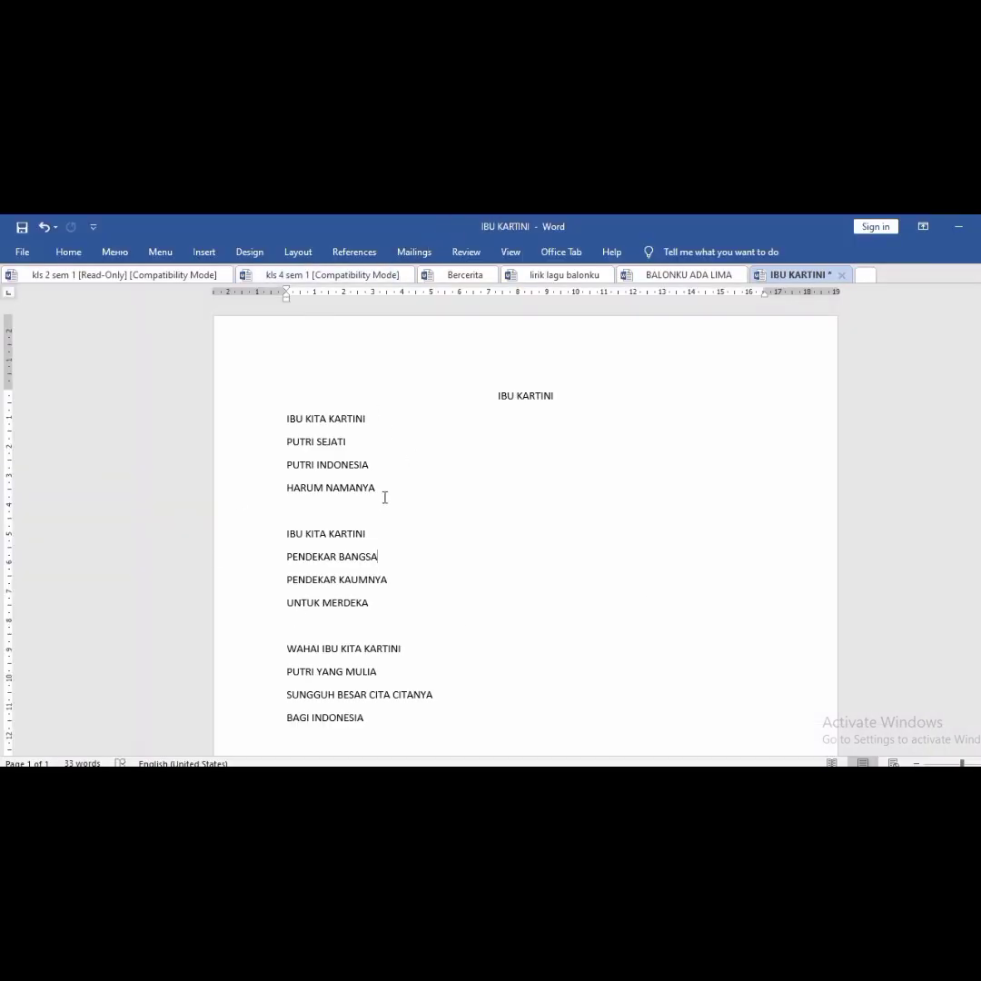
- Save a copy of the document as LIRIK LAGU IBU KARTINI in the 2. LATIHAN MS WORD folder
{"action": "left_click", "coordinate": [22, 252]}
{"action": "left_click", "coordinate": [38, 452]}
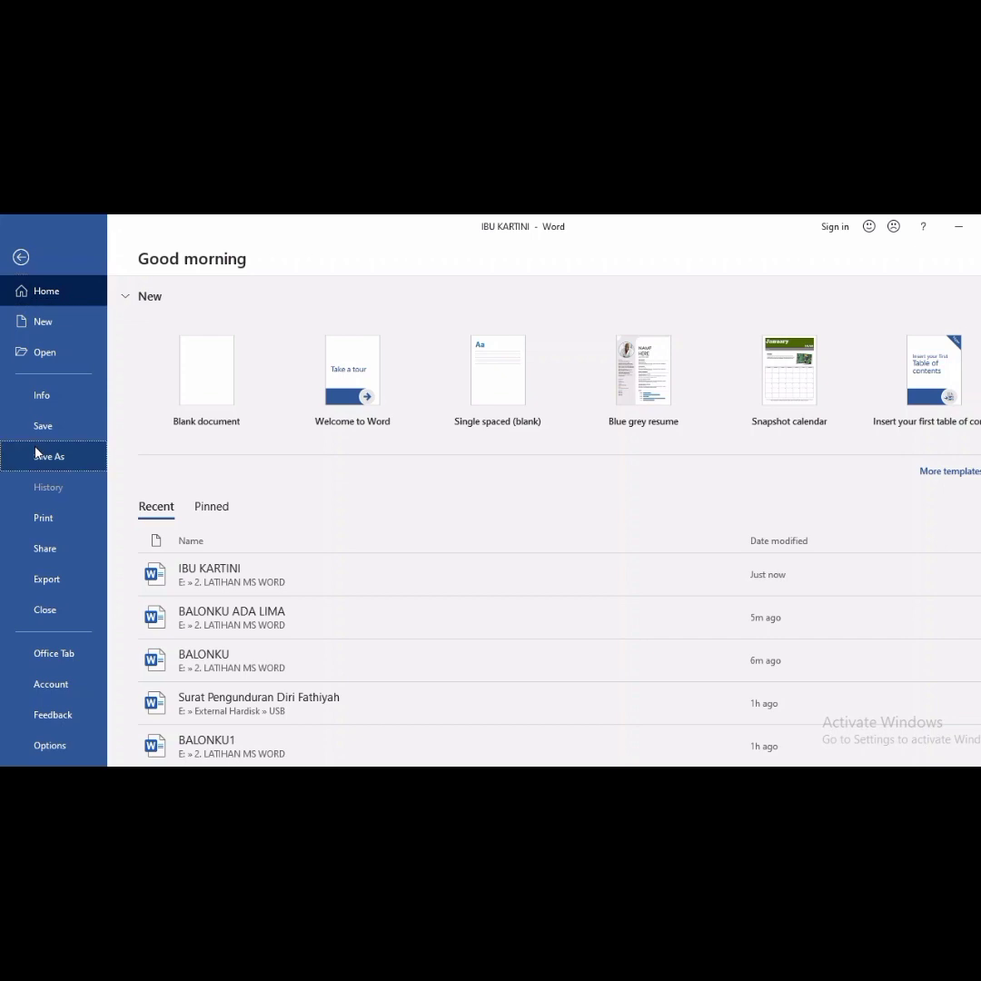
{"action": "left_click", "coordinate": [207, 473]}
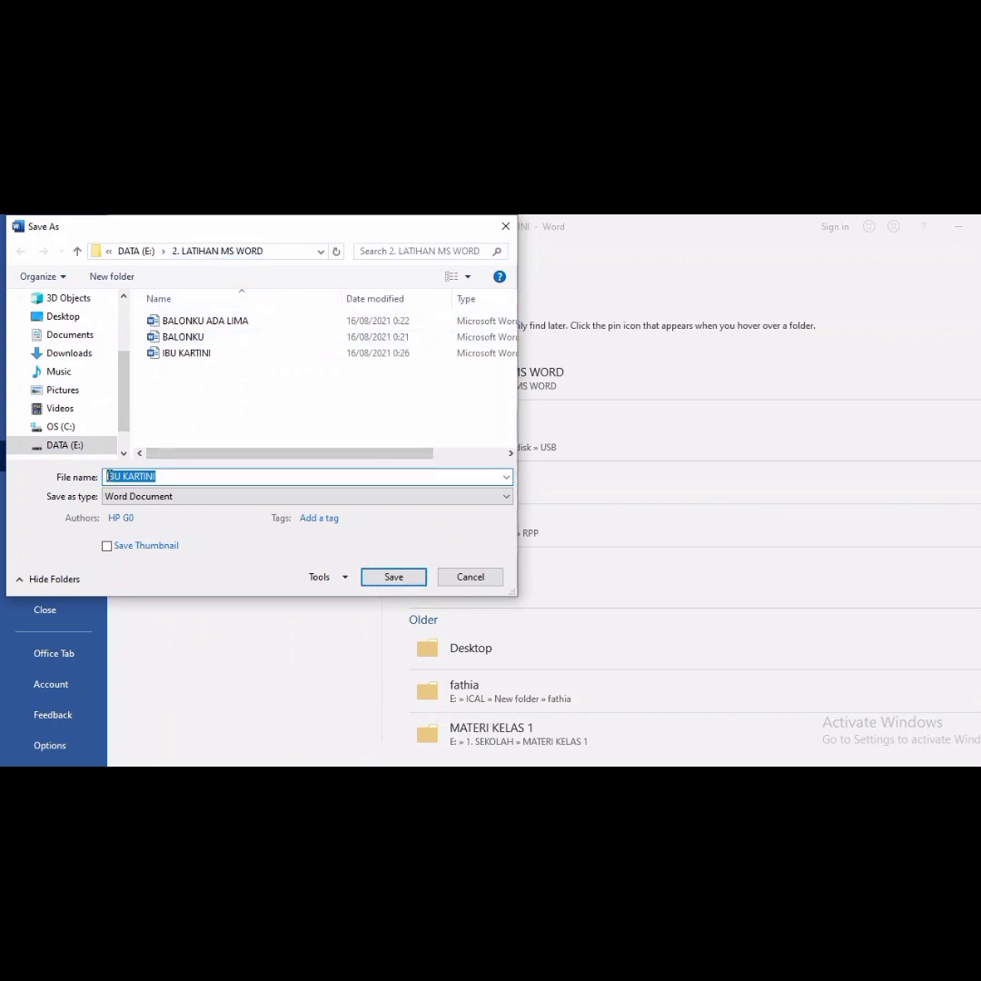
{"action": "key", "text": "BackSpace"}
{"action": "type", "text": "LIRIK LAGU IBU KATIN"}
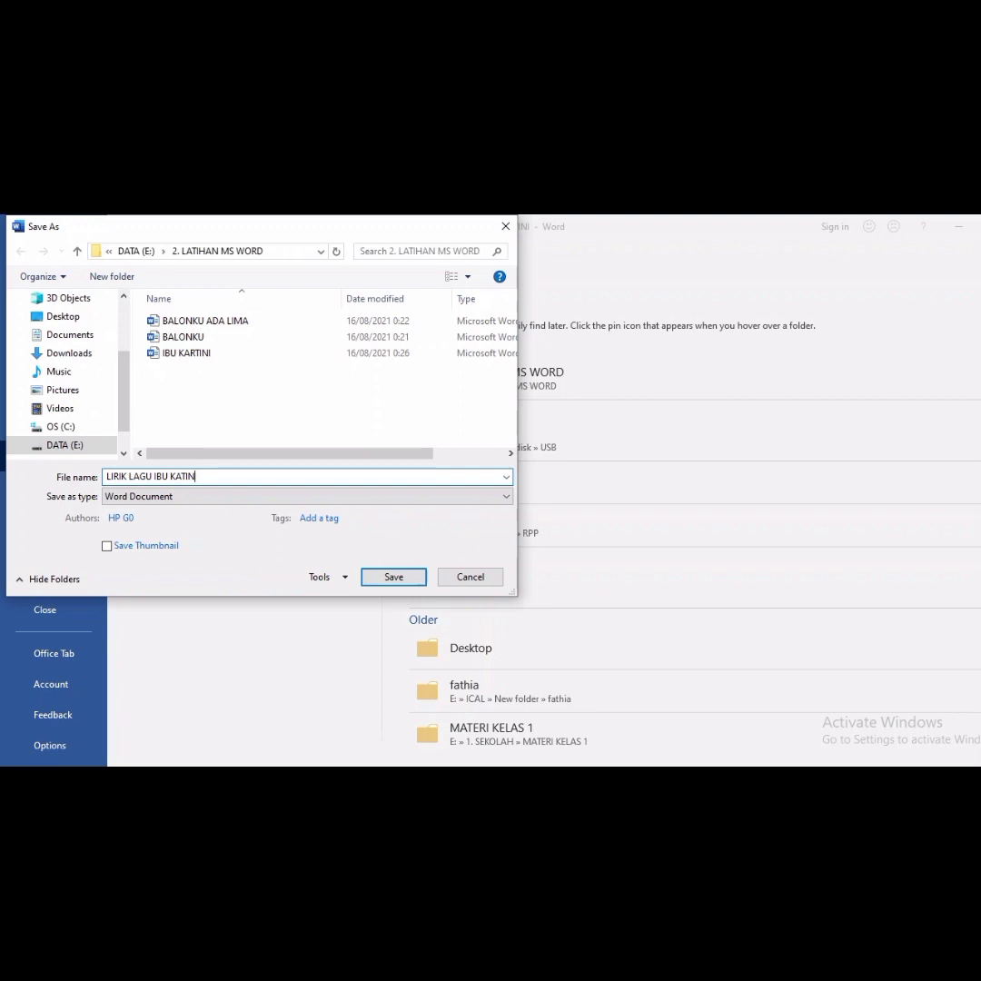
{"action": "type", "text": "RTINI"}
{"action": "left_click", "coordinate": [395, 580]}
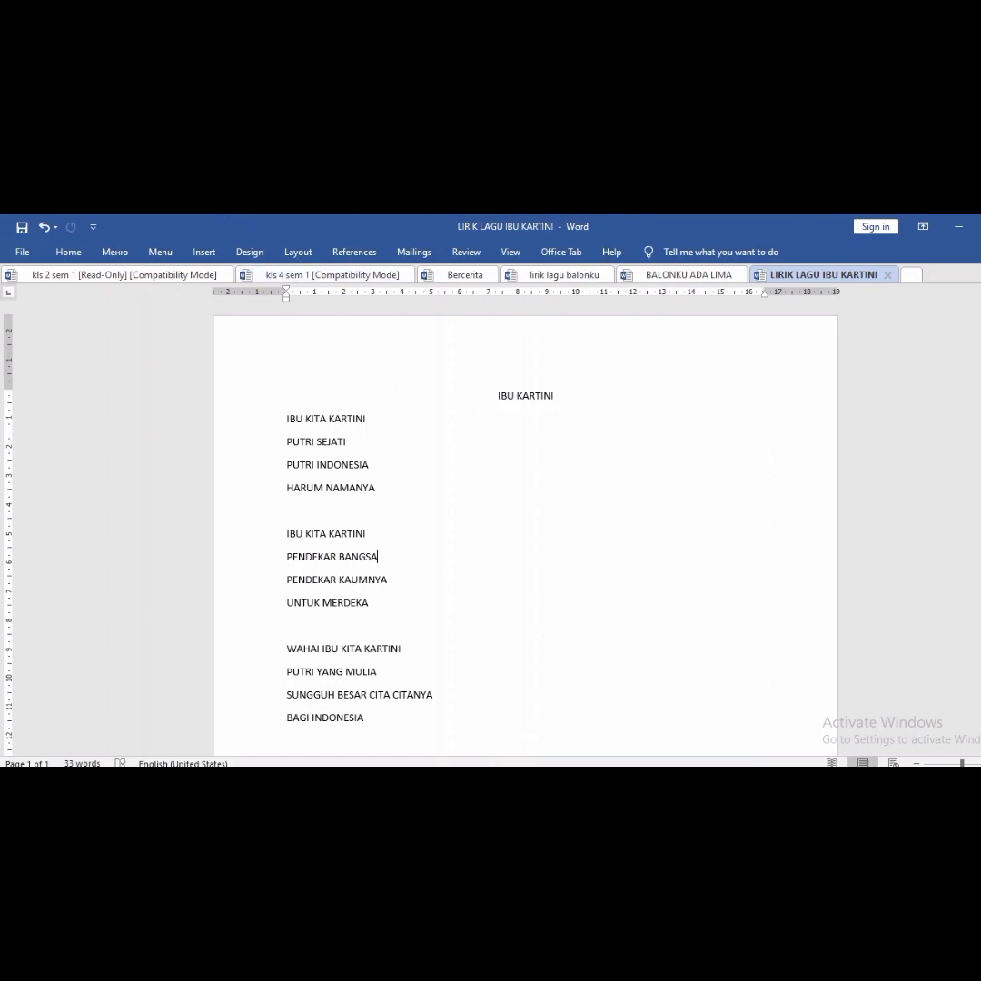
- Switch to File Explorer, check the files in 2. LATIHAN MS WORD, try to open IBU KARTINI, and return to LIRIK LAGU IBU KARTINI in Word
{"action": "mouse_move", "coordinate": [470, 789]}
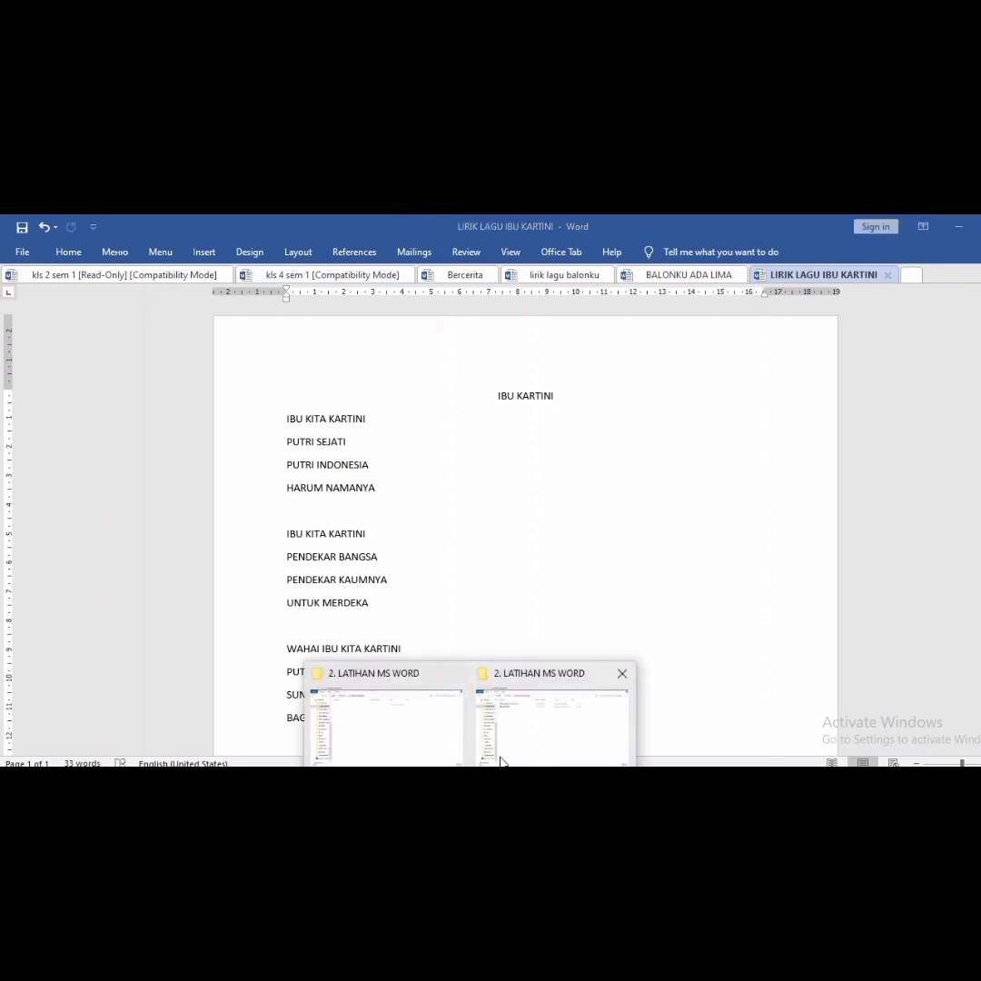
{"action": "left_click", "coordinate": [536, 742]}
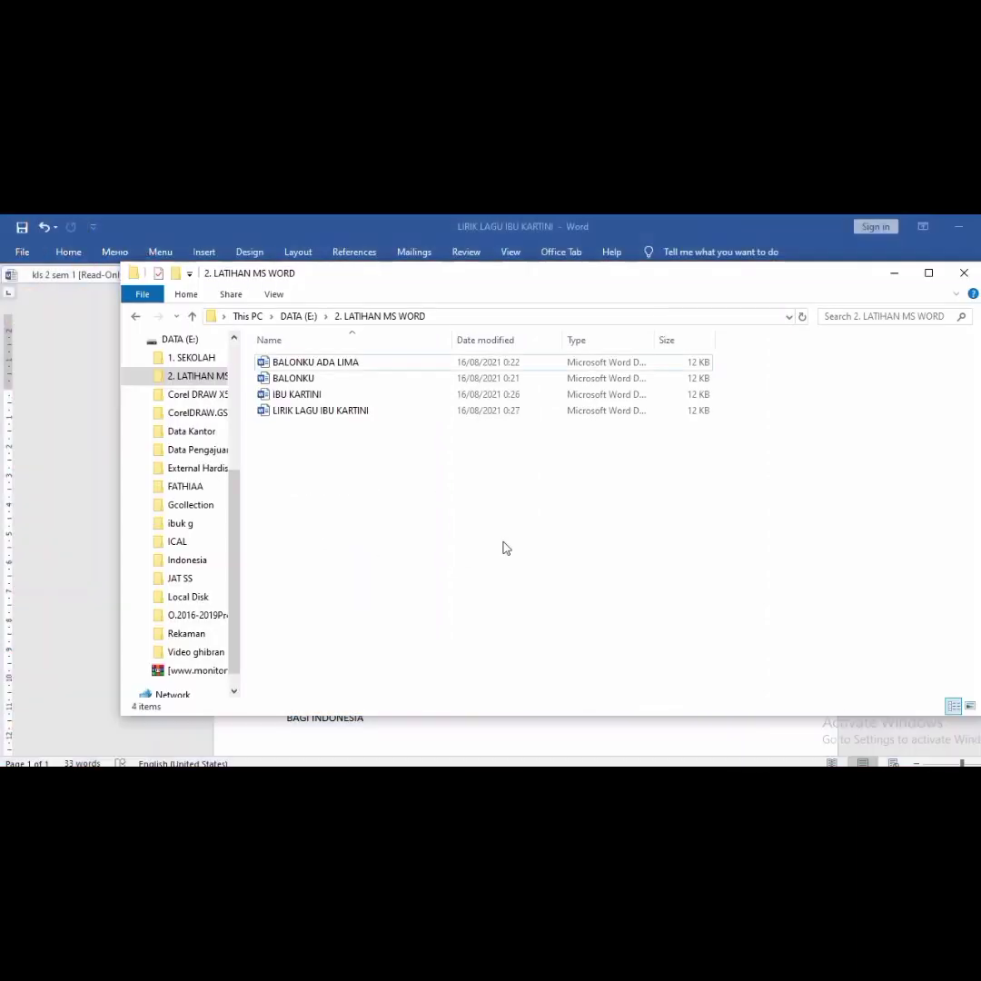
{"action": "left_click", "coordinate": [318, 396]}
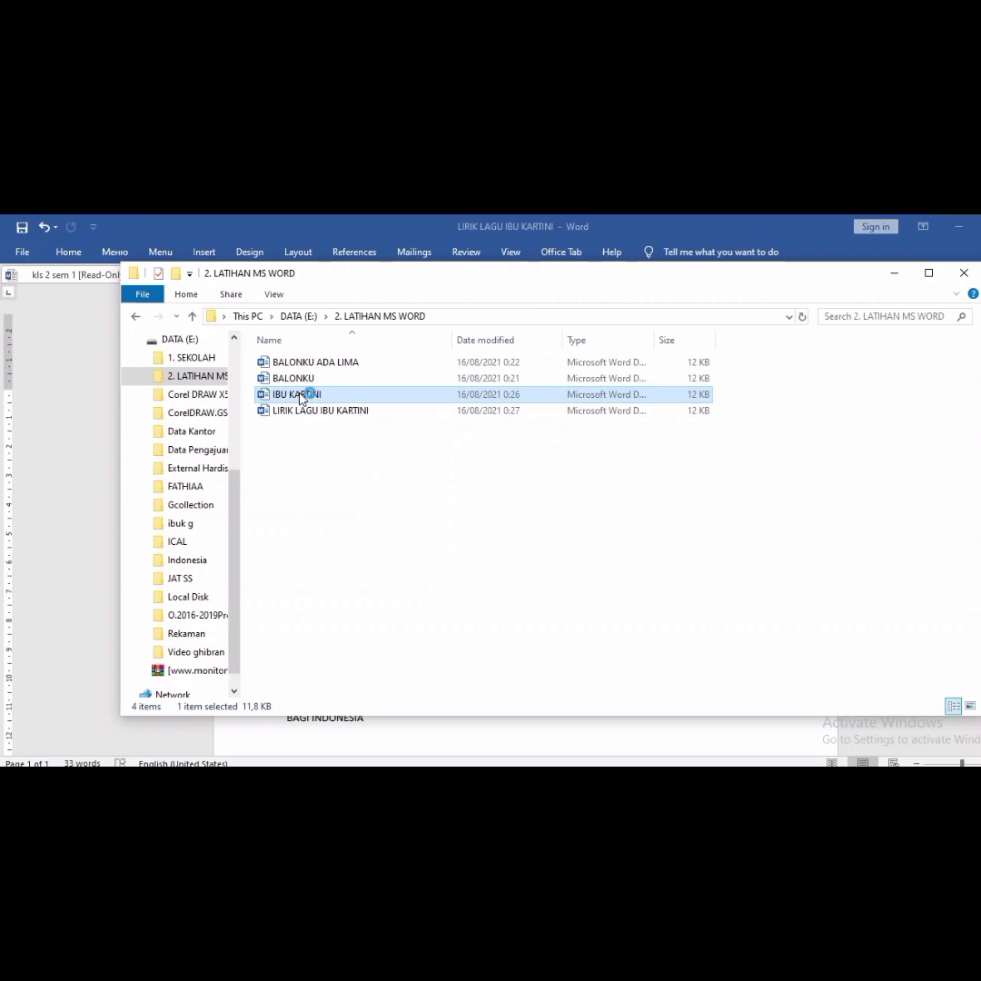
{"action": "double_click", "coordinate": [301, 397]}
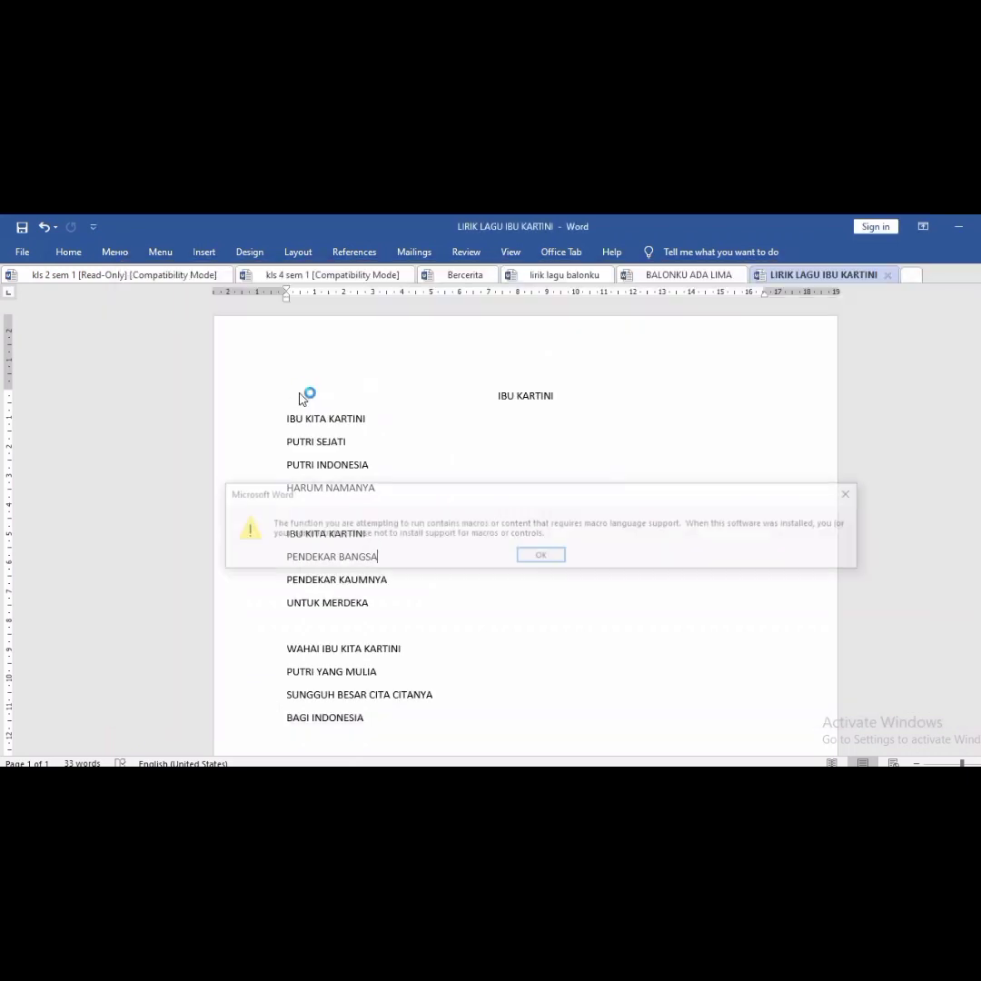
{"action": "left_click", "coordinate": [534, 544]}
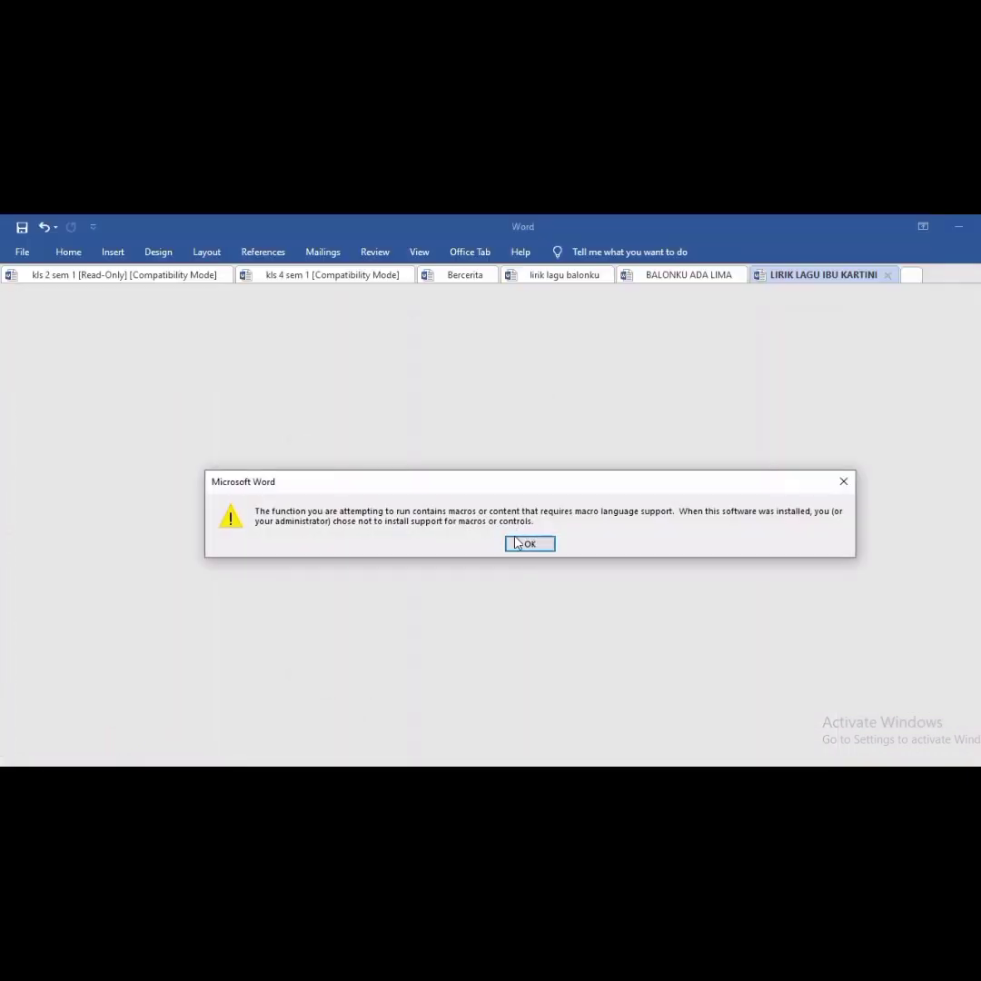
{"action": "left_click", "coordinate": [515, 546]}
{"action": "left_click", "coordinate": [515, 548]}
{"action": "left_click", "coordinate": [516, 548]}
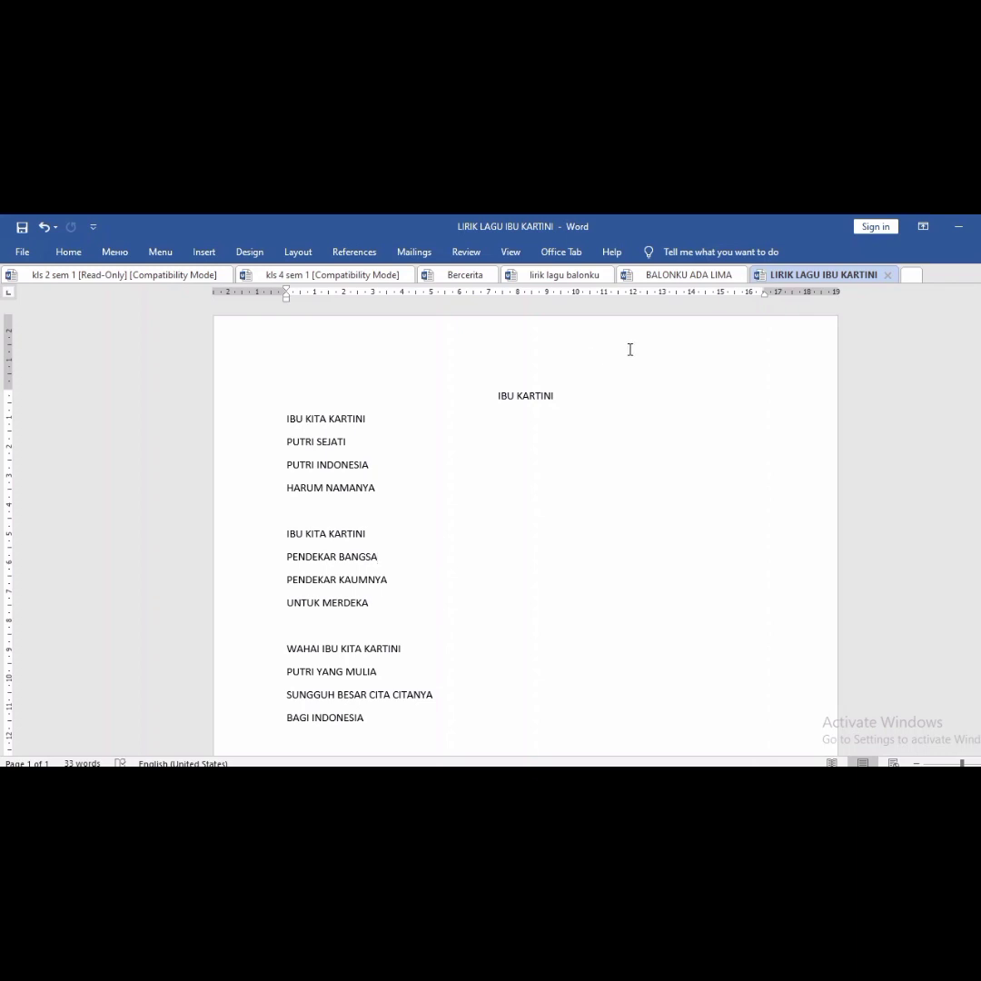
{"action": "left_click", "coordinate": [573, 361]}
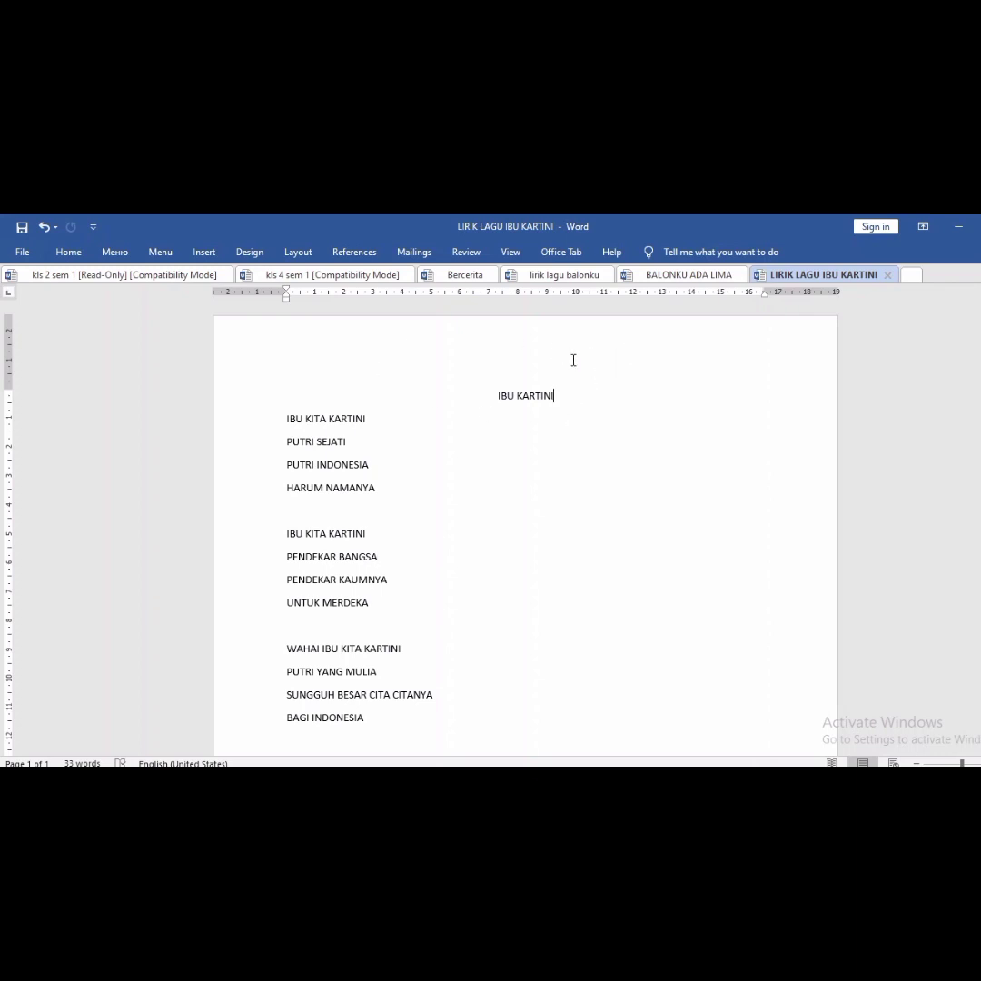